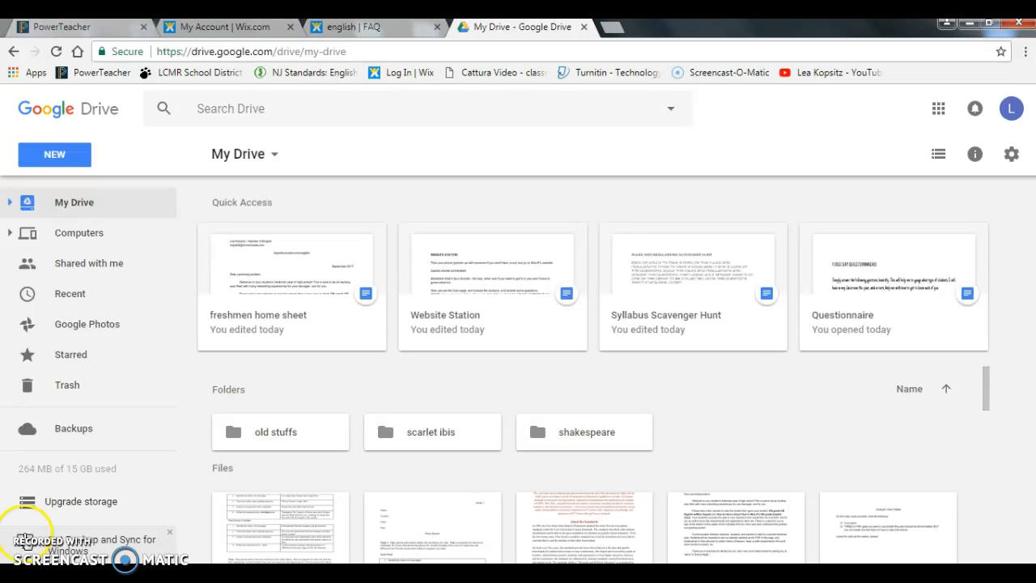
# Step: Create a new Google Docs document from Drive and type 'resume' as its title
pyautogui.click(48, 162)
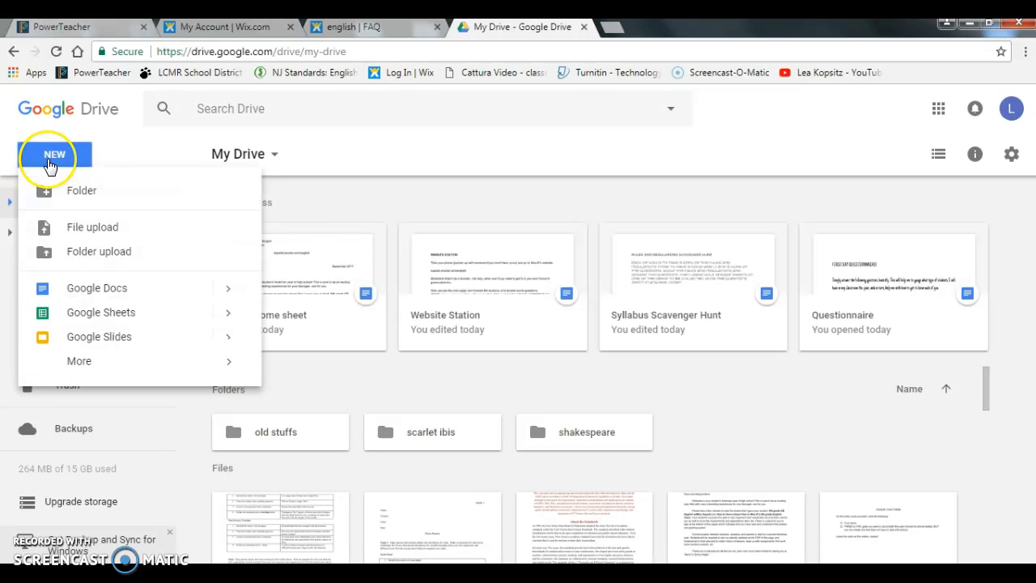
pyautogui.click(82, 287)
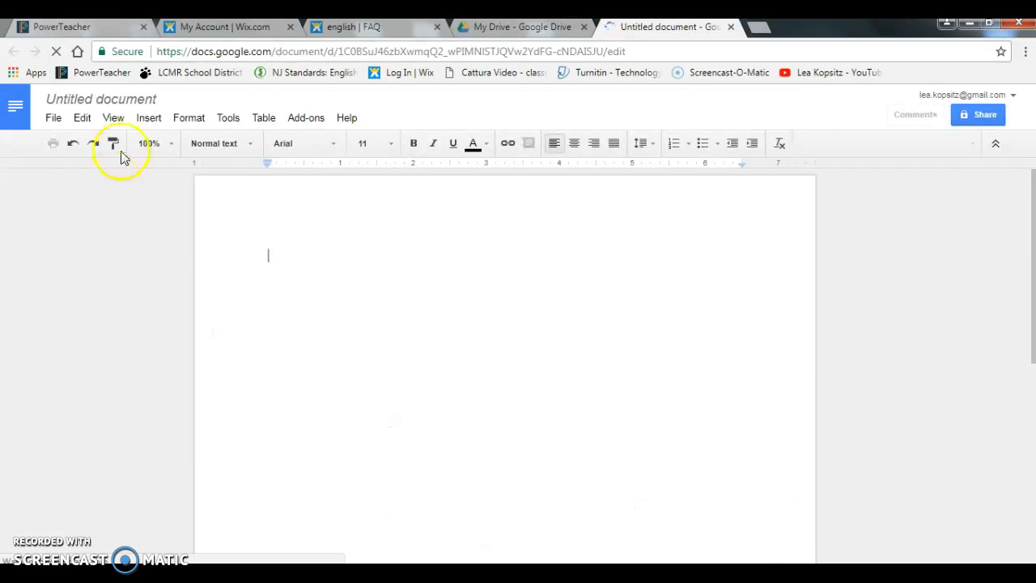
pyautogui.click(127, 101)
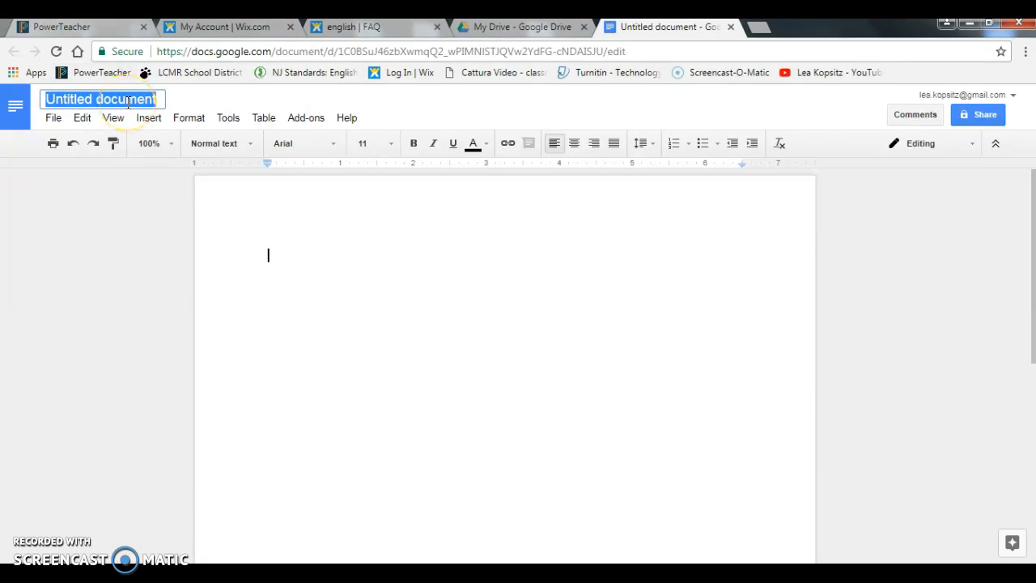
pyautogui.write('resume')
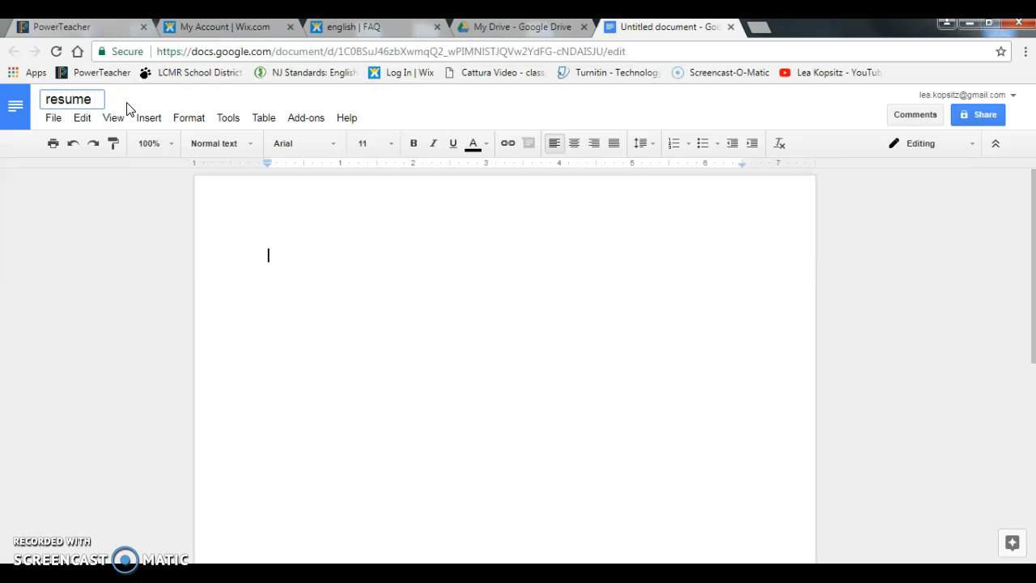
# Step: Commit 'resume' as the document title by clicking into the page
pyautogui.click(275, 252)
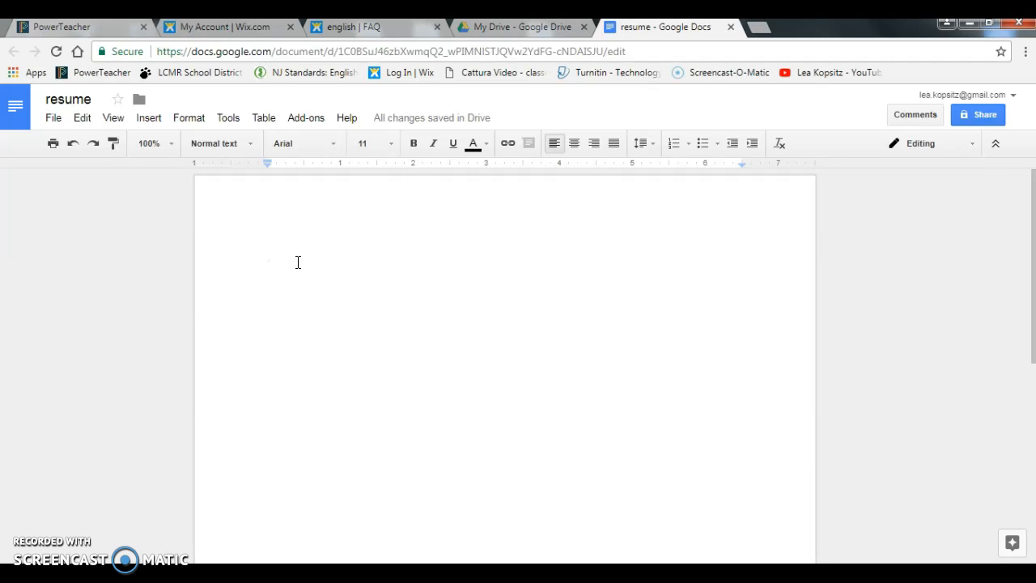
# Step: Type the student's name, street address, city/state/ZIP, phone number and e-mail on separate lines
pyautogui.write('Ju')
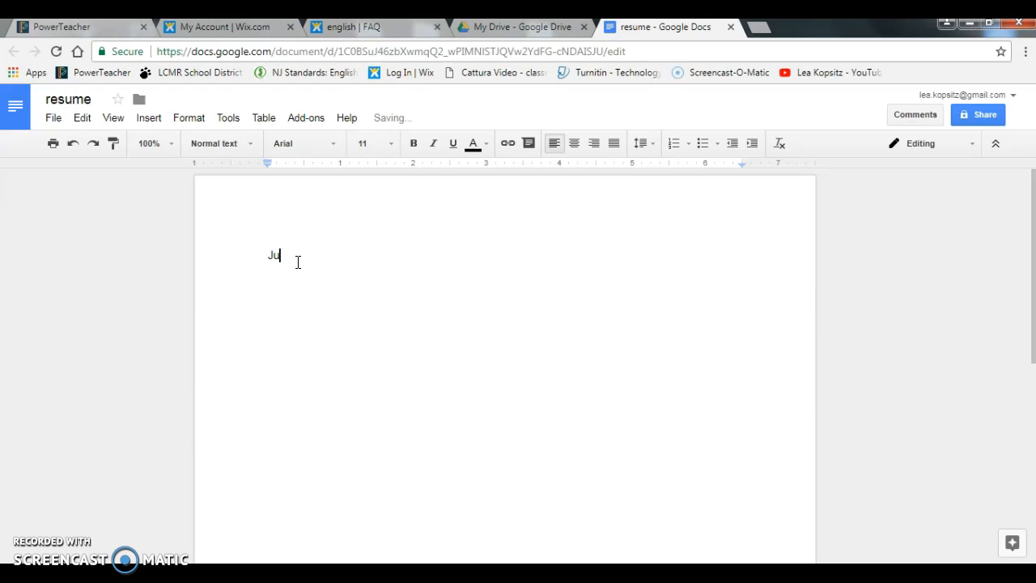
pyautogui.write('st a Student')
pyautogui.press('Return')
pyautogui.write('687 Route 9')
pyautogui.press('Return')
pyautogui.write('Cape May, NJ 08204')
pyautogui.press('Return')
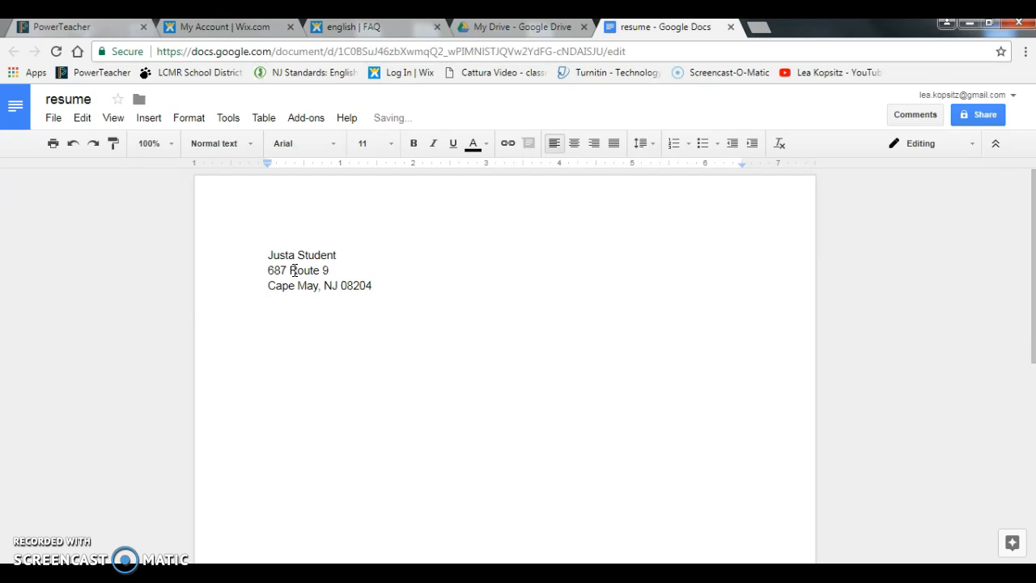
pyautogui.write('^')
pyautogui.press('BackSpace')
pyautogui.press('Return')
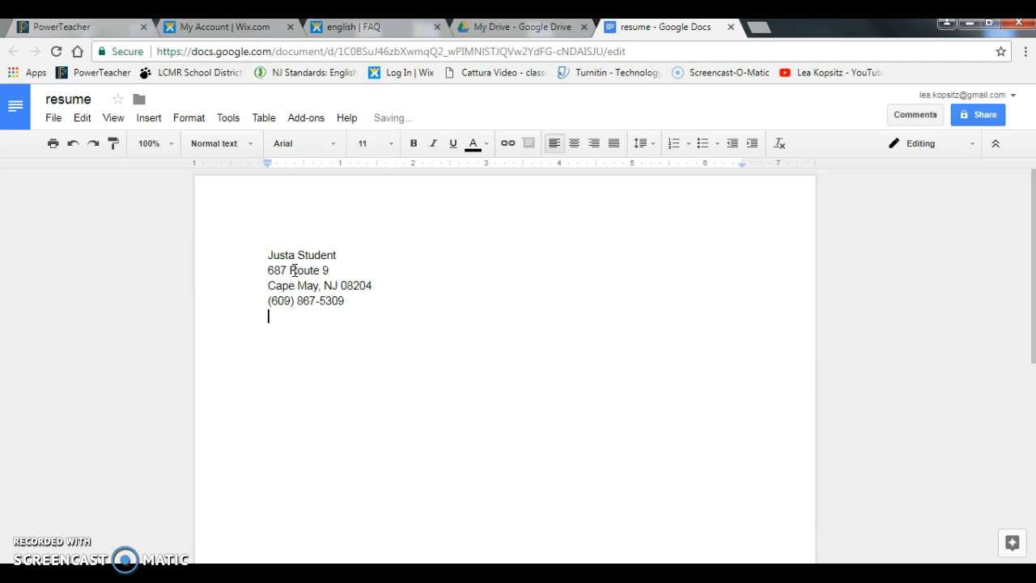
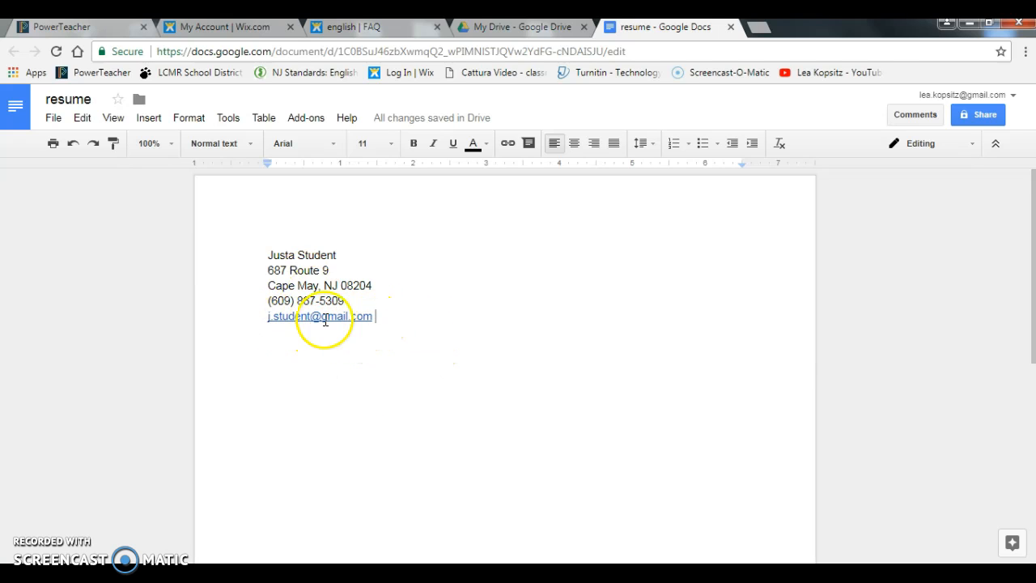
# Step: Undo the automatic link on the e-mail address and add two blank lines below the header
pyautogui.click(392, 318)
pyautogui.hotkey('ctrl', 'z')
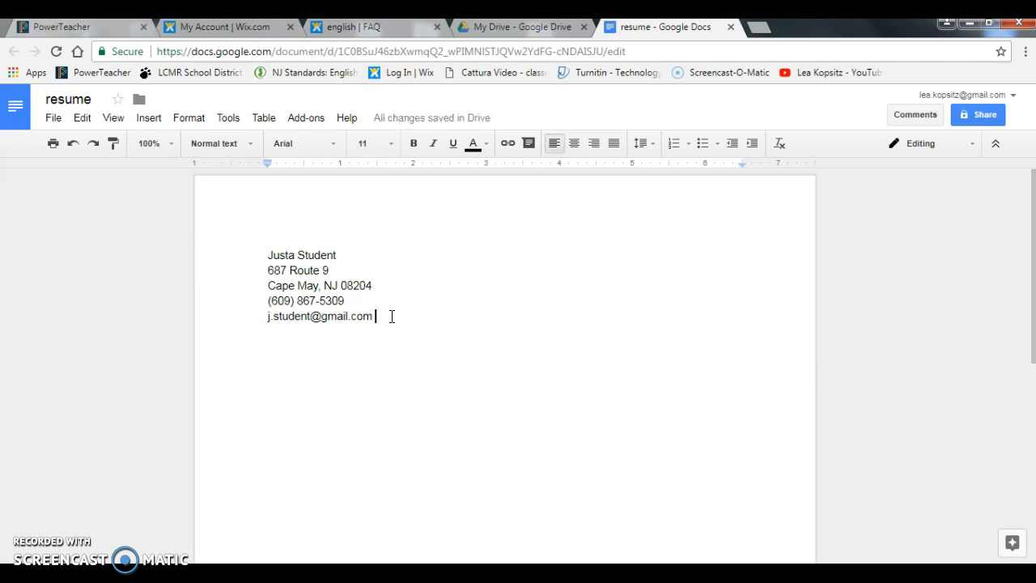
pyautogui.press('Return')
pyautogui.press('BackSpace')
pyautogui.press('BackSpace')
pyautogui.write('m')
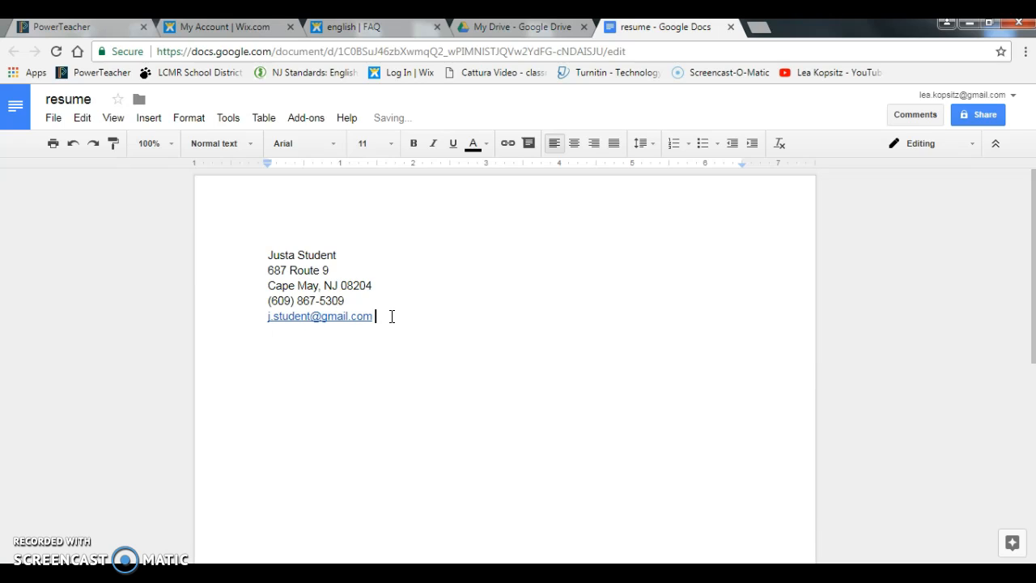
pyautogui.hotkey('ctrl', 'z')
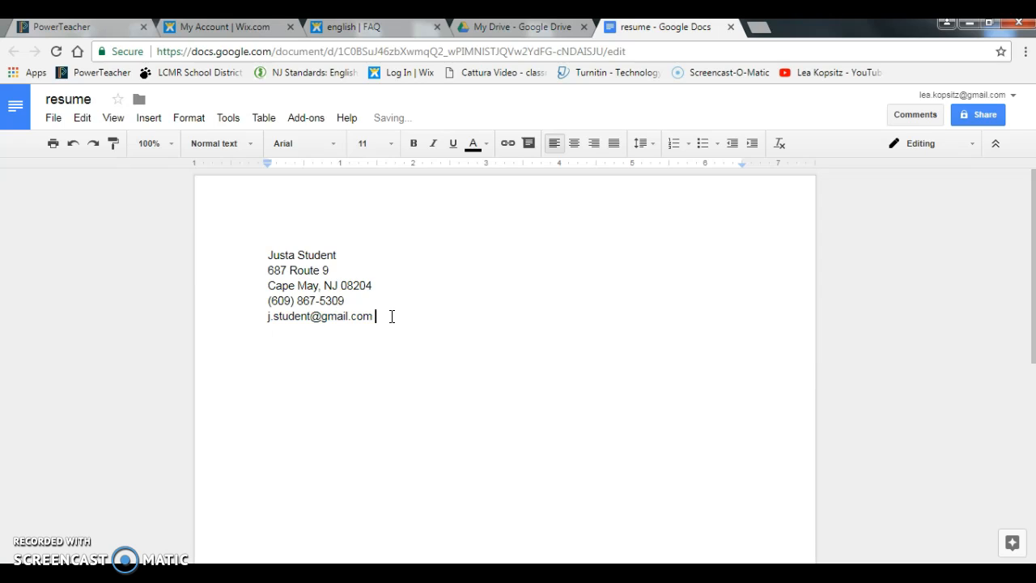
pyautogui.press('Return')
pyautogui.press('Return')
pyautogui.press('Return')
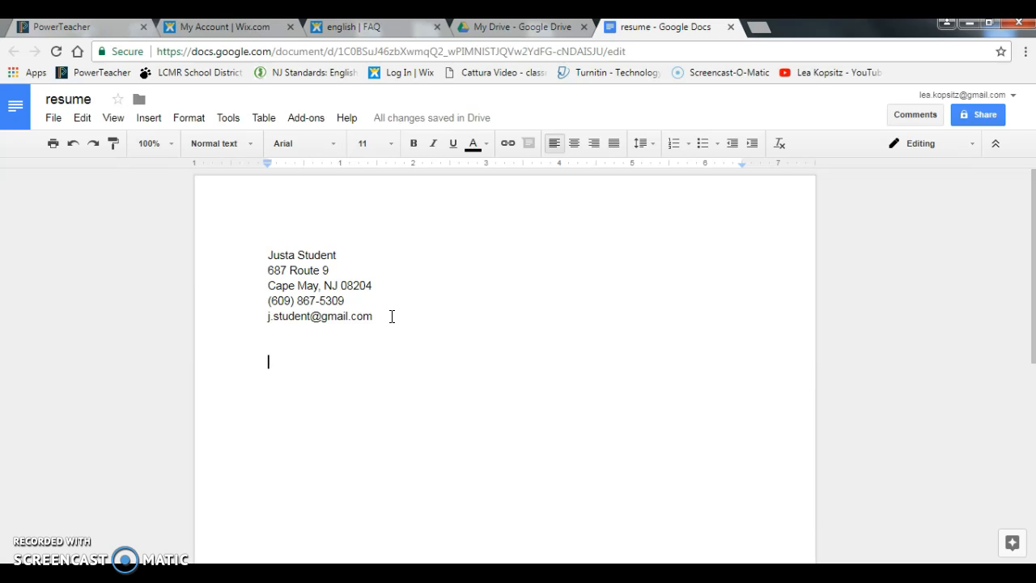
pyautogui.press('Return')
# Step: Type headings OBJECTIVE, EDUCATION, WORK EXPERIENCE, EXTRACURRICULAR ACTIVITIES and AWARDS/ACCOMPLISHMENTS on separate lines
pyautogui.write('OBJECTIVE')
pyautogui.press('Return')
pyautogui.press('Return')
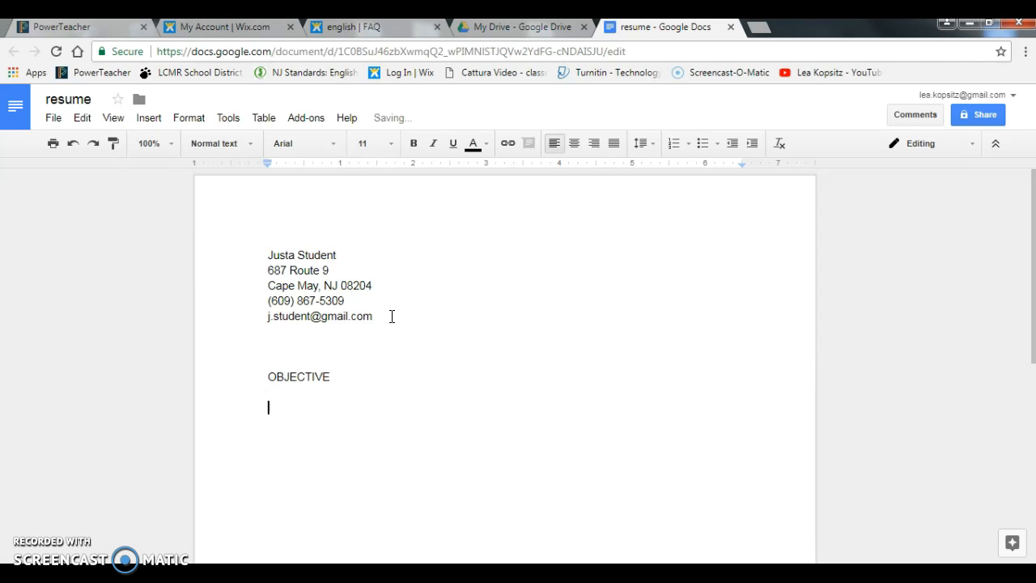
pyautogui.write('EDUCATION')
pyautogui.press('Return')
pyautogui.press('Return')
pyautogui.write('WORK EXPERIENCE')
pyautogui.press('Return')
pyautogui.press('Return')
pyautogui.write('EXTRACURRICULAR ACTIVITIES')
pyautogui.press('Return')
pyautogui.press('Return')
pyautogui.write('AWARDS/ACCOMPLISHMENTS')
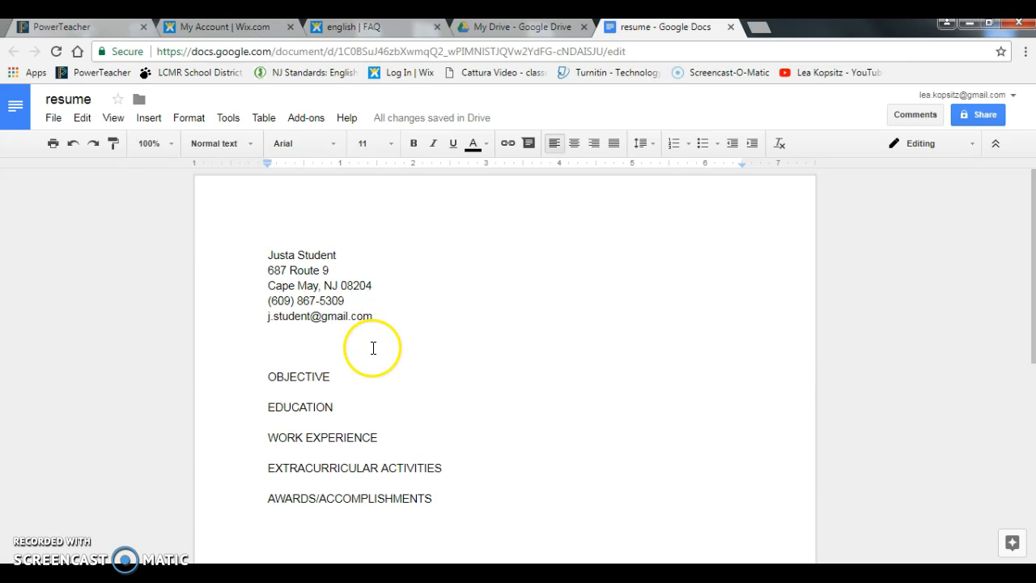
pyautogui.click(344, 388)
pyautogui.click(343, 373)
# Step: Write 'To obtain a degree in Elementary Education from a four year college/university' beside OBJECTIVE, fitting one line
pyautogui.write('TO BO')
pyautogui.press('BackSpace')
pyautogui.press('BackSpace')
pyautogui.press('BackSpace')
pyautogui.press('BackSpace')
pyautogui.write('o obtain a degree in Elementary Education from a four year college/university')
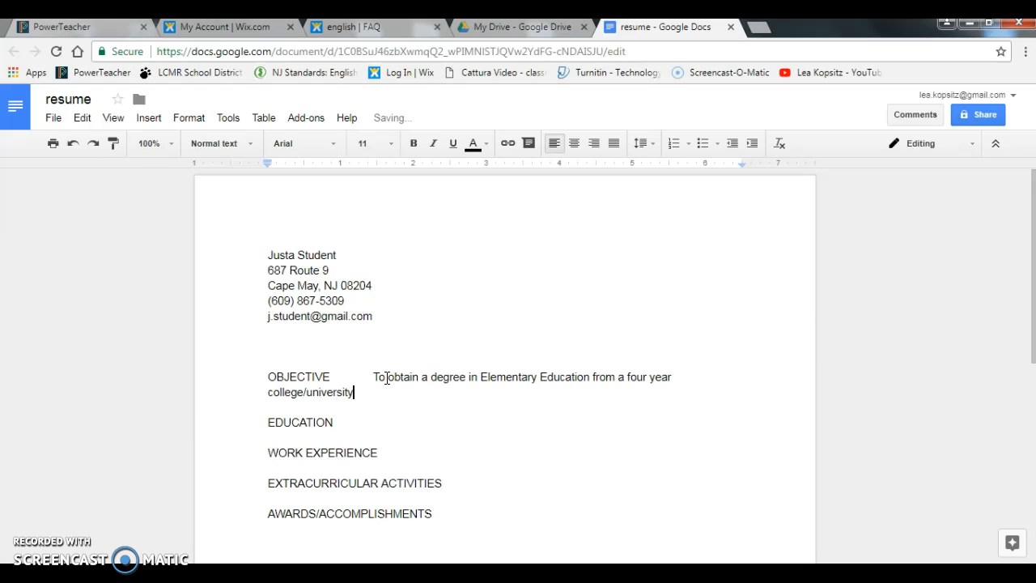
pyautogui.click(363, 378)
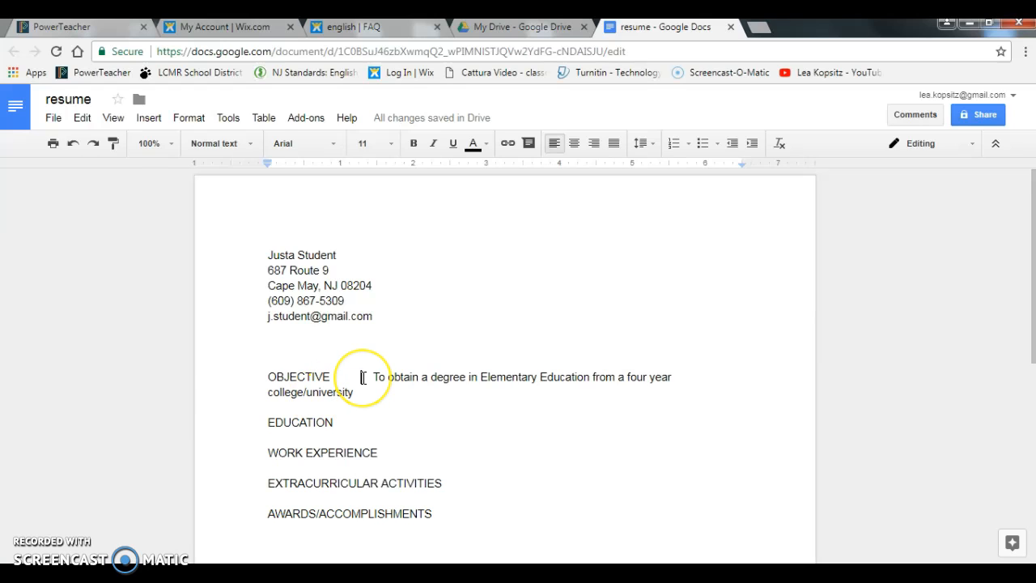
pyautogui.press('BackSpace')
pyautogui.press('BackSpace')
pyautogui.press('BackSpace')
pyautogui.press('BackSpace')
pyautogui.press('BackSpace')
pyautogui.press('BackSpace')
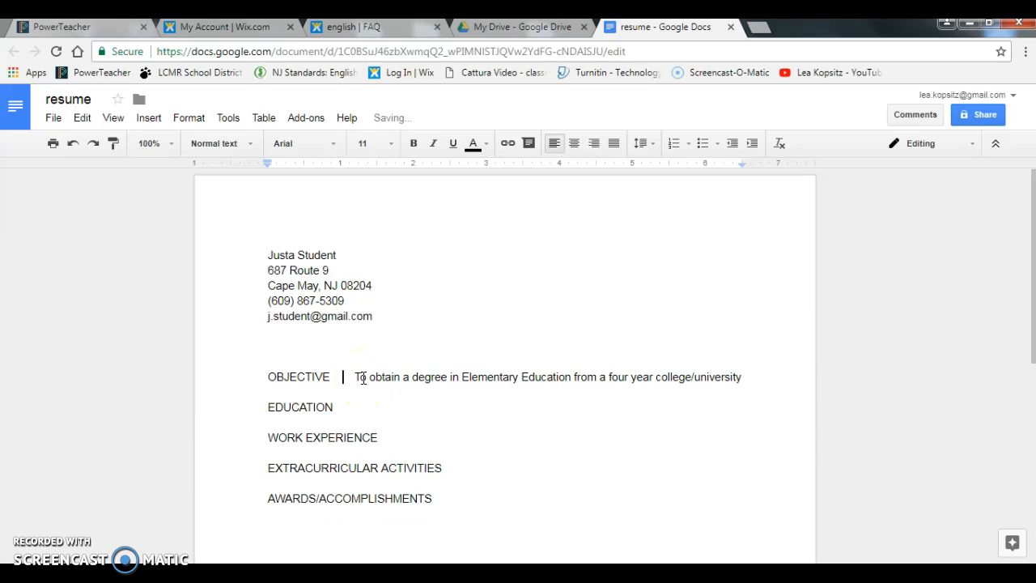
pyautogui.press('BackSpace')
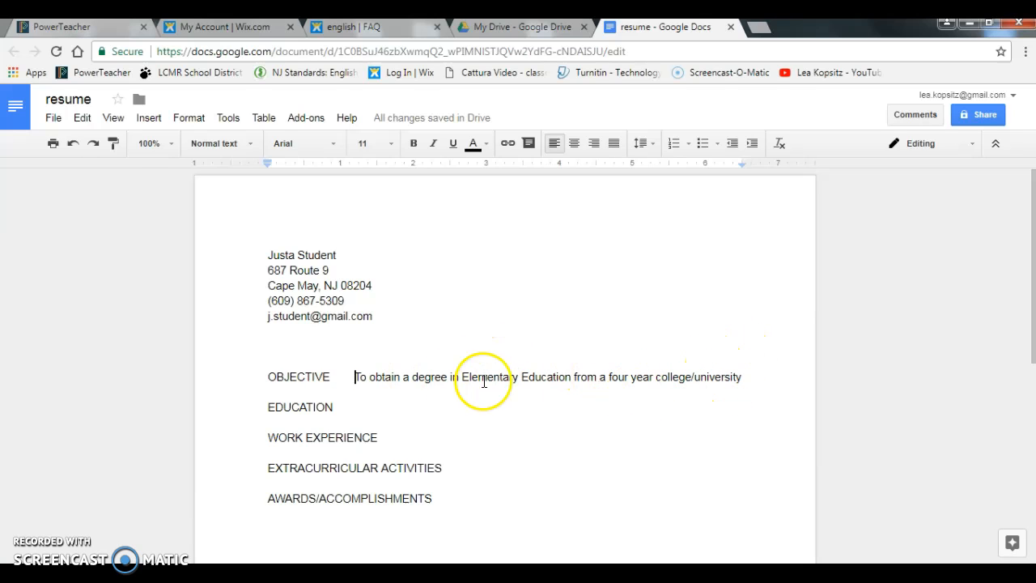
pyautogui.click(337, 405)
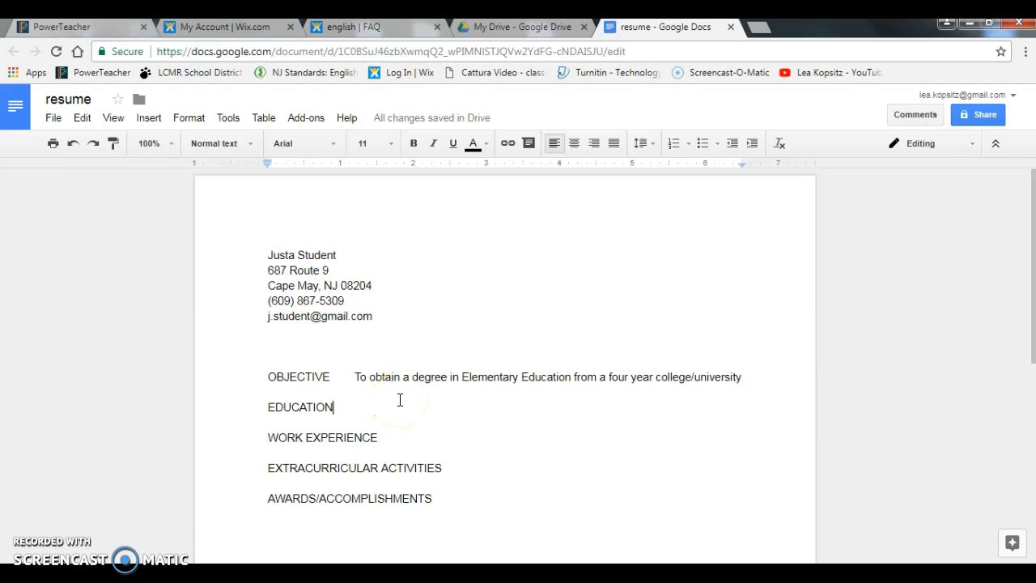
# Step: Add the dates 'September 2014 - Present' beside the EDUCATION heading
pyautogui.press('Return')
pyautogui.click(378, 409)
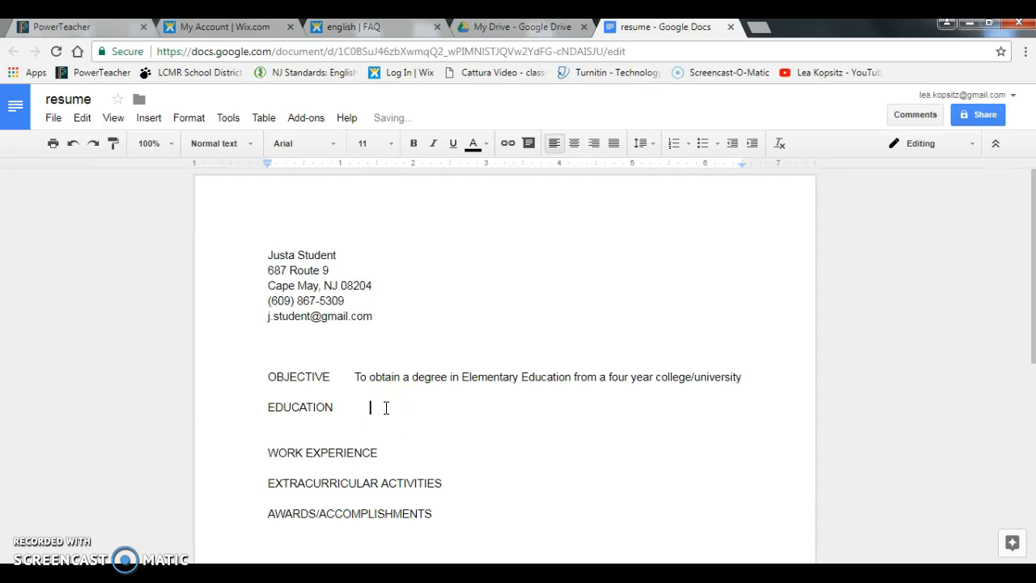
pyautogui.click(376, 409)
pyautogui.press('BackSpace')
pyautogui.press('BackSpace')
pyautogui.press('BackSpace')
pyautogui.press('BackSpace')
pyautogui.press('BackSpace')
pyautogui.press('BackSpace')
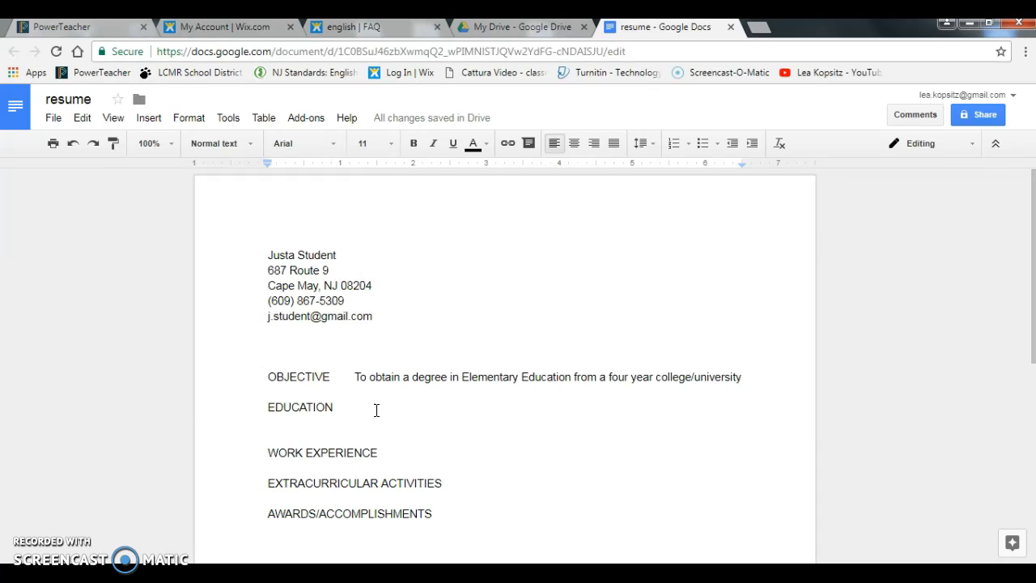
pyautogui.write('S')
pyautogui.press('BackSpace')
pyautogui.write('September')
pyautogui.write('201')
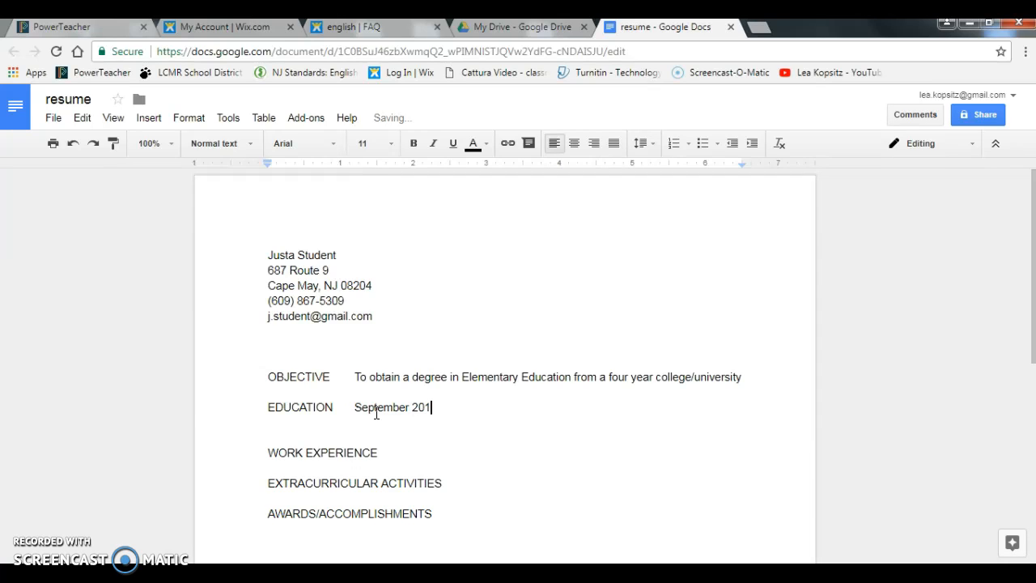
pyautogui.write('4 - Present')
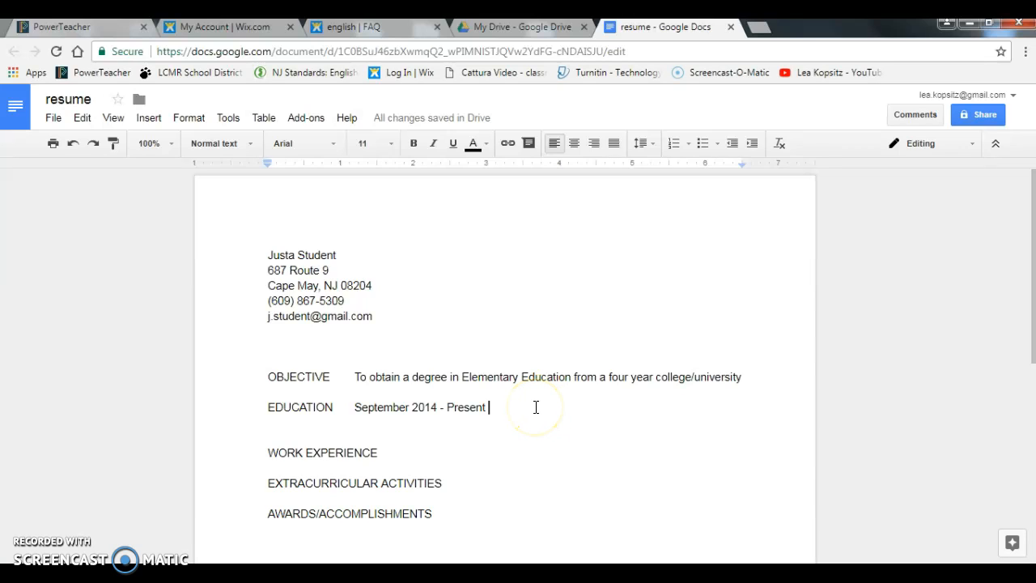
# Step: Add 'Lower Cape May Regional High School' after the education dates
pyautogui.press('Tab')
pyautogui.press('Tab')
pyautogui.write('Lo')
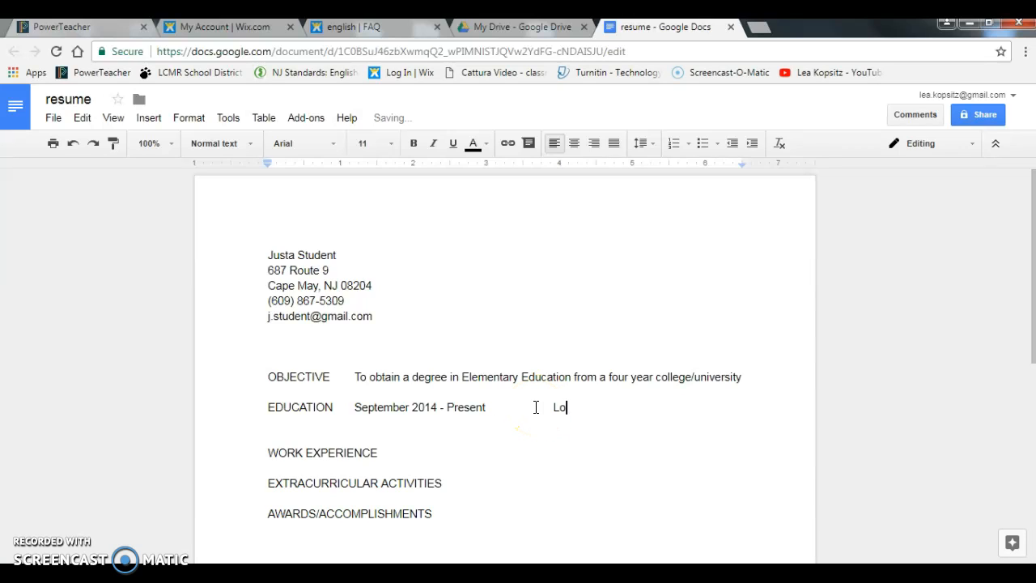
pyautogui.write('wer Cape May RE')
pyautogui.click(536, 407)
pyautogui.write('gi')
pyautogui.press('BackSpace')
pyautogui.press('BackSpace')
pyautogui.press('BackSpace')
pyautogui.press('BackSpace')
pyautogui.press('BackSpace')
pyautogui.press('BackSpace')
pyautogui.click(635, 406)
pyautogui.press('BackSpace')
pyautogui.write('egiona')
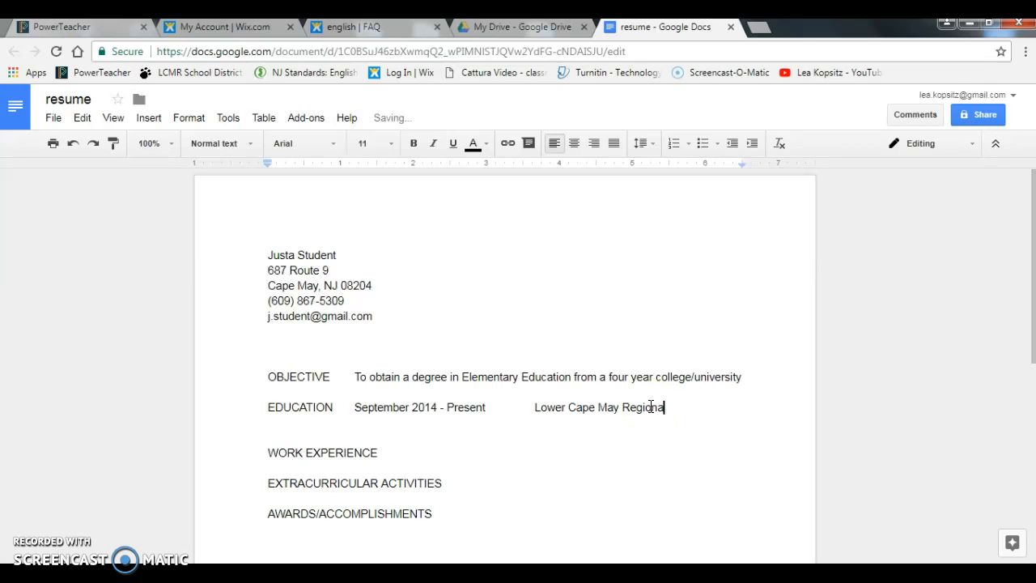
pyautogui.write('l High School')
pyautogui.press('BackSpace')
pyautogui.press('BackSpace')
pyautogui.press('BackSpace')
pyautogui.write('ool')
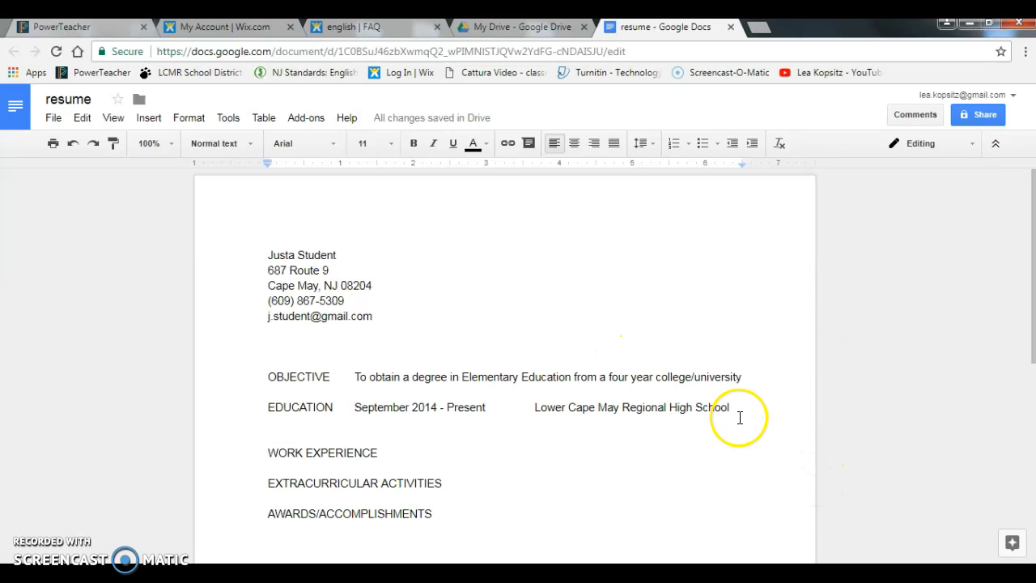
# Step: Add the school's street address and city/ZIP below its name, indented to line up
pyautogui.press('Return')
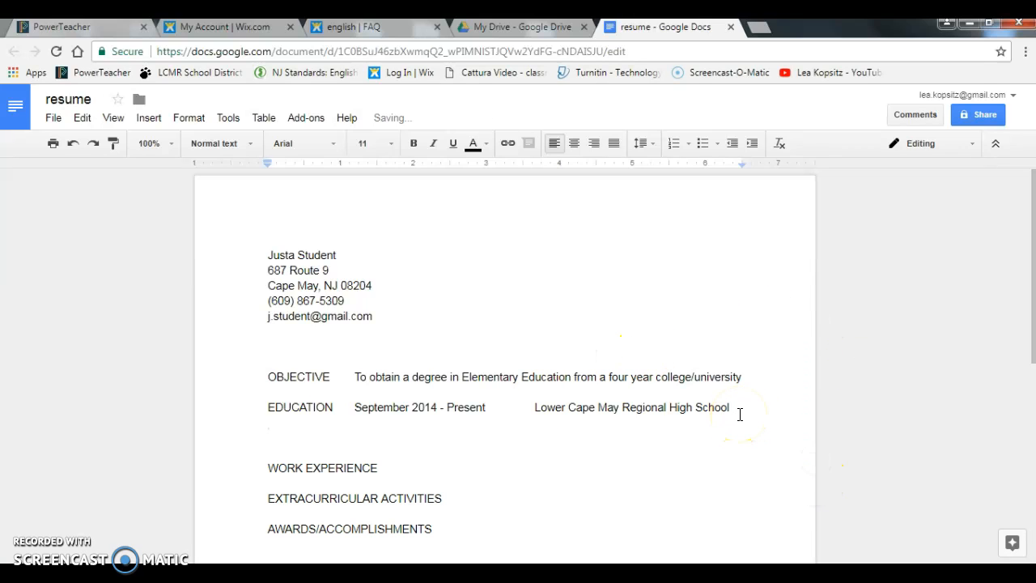
pyautogui.press('Return')
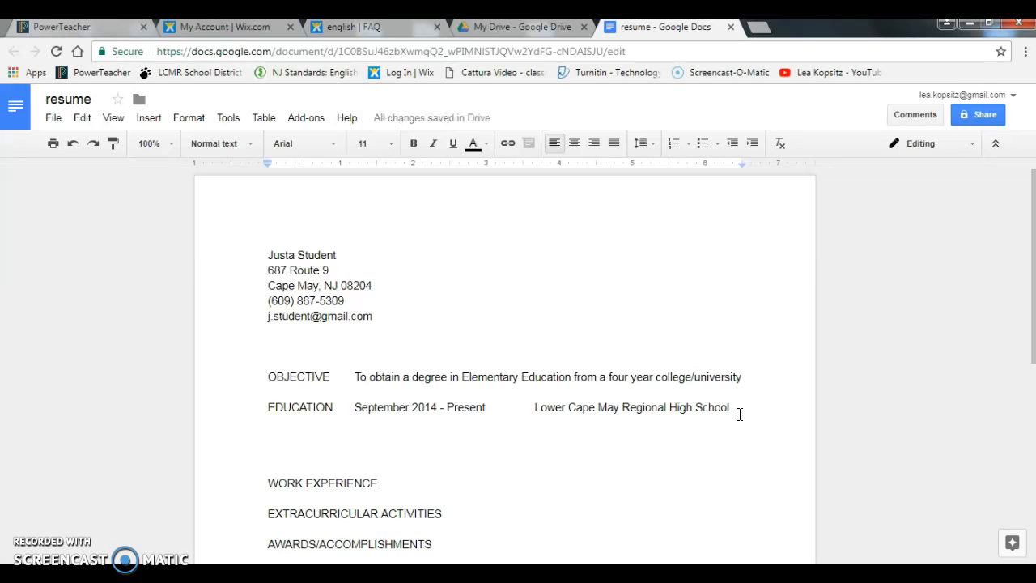
pyautogui.write('687 Route (')
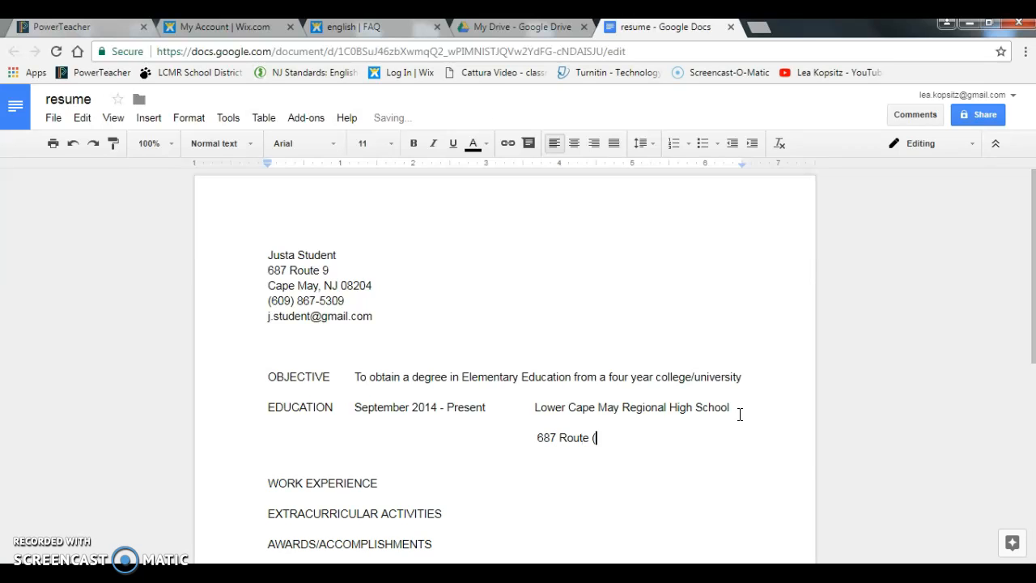
pyautogui.press('BackSpace')
pyautogui.write('9    Cape May, NJ 08204')
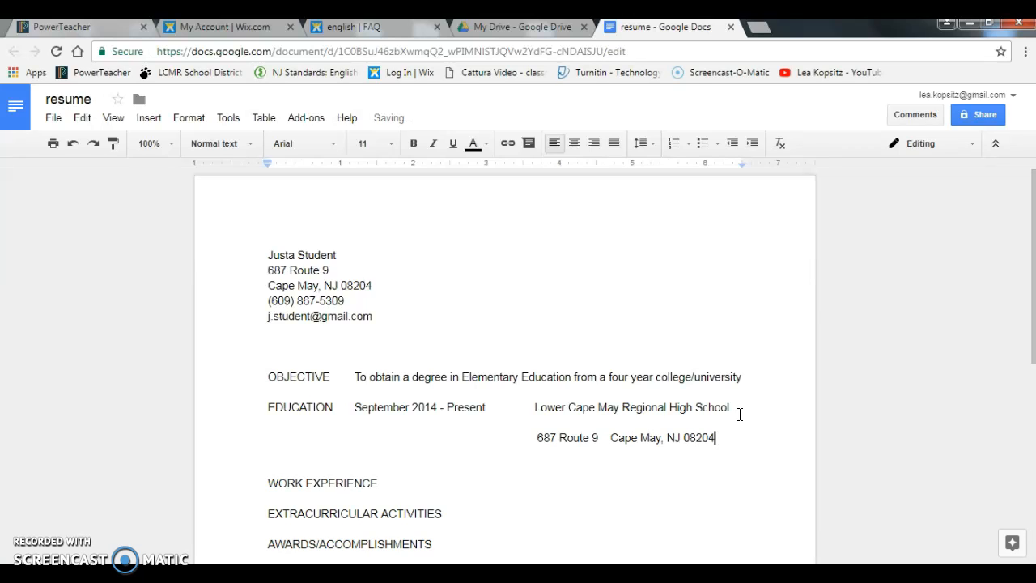
pyautogui.click(635, 448)
pyautogui.click(533, 440)
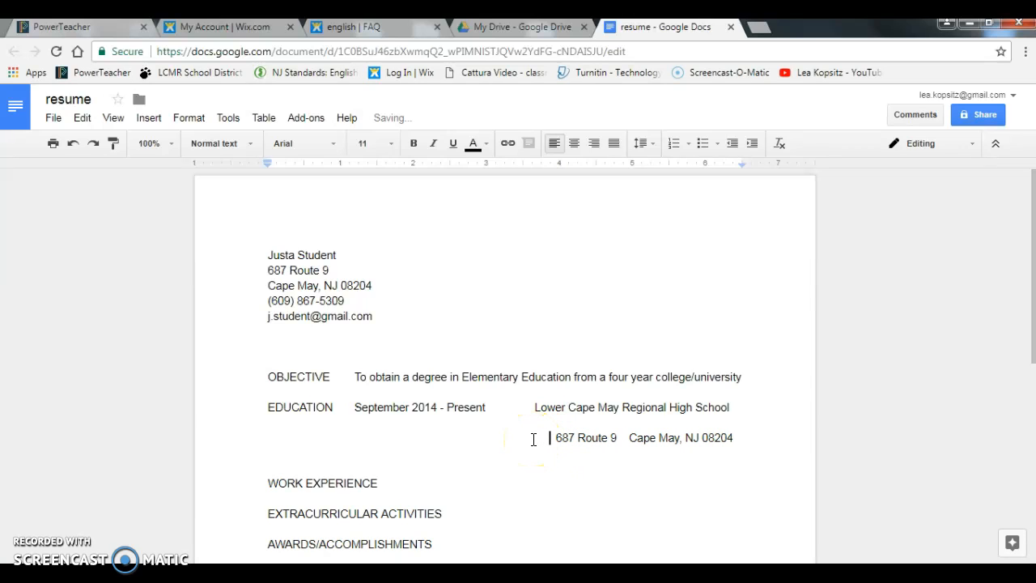
pyautogui.click(528, 404)
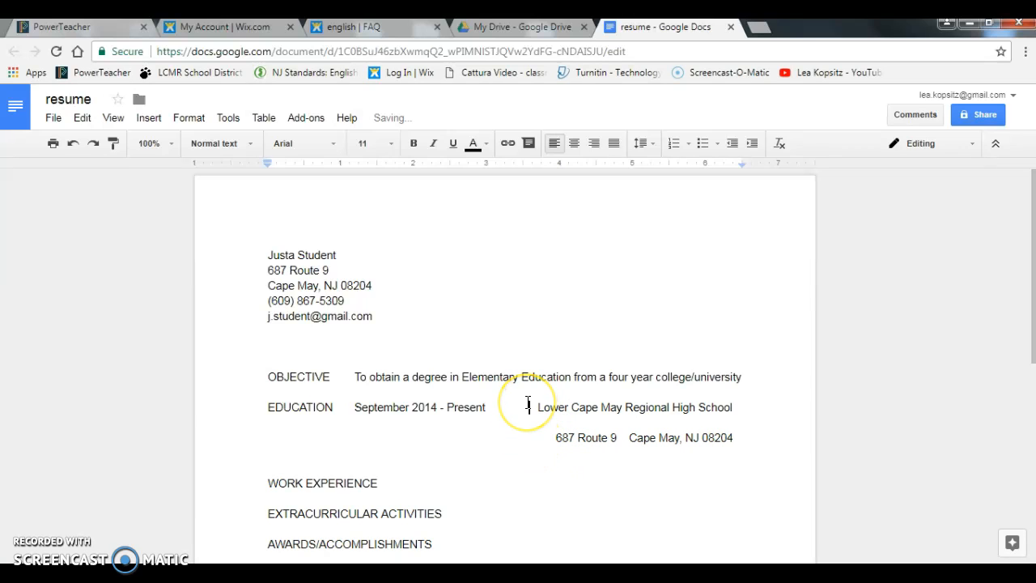
pyautogui.click(543, 437)
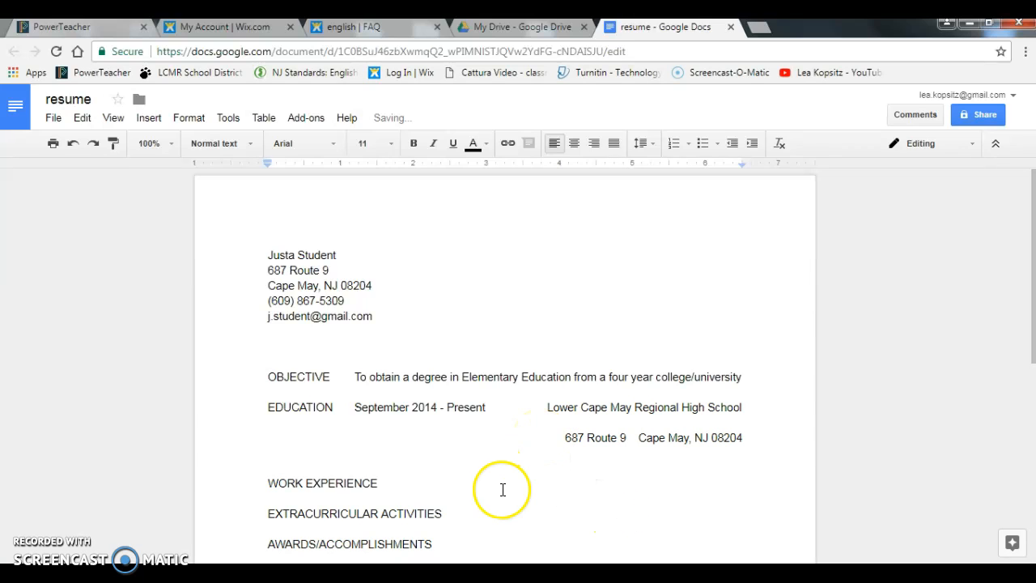
# Step: Add two blank lines below the WORK EXPERIENCE heading
pyautogui.click(404, 484)
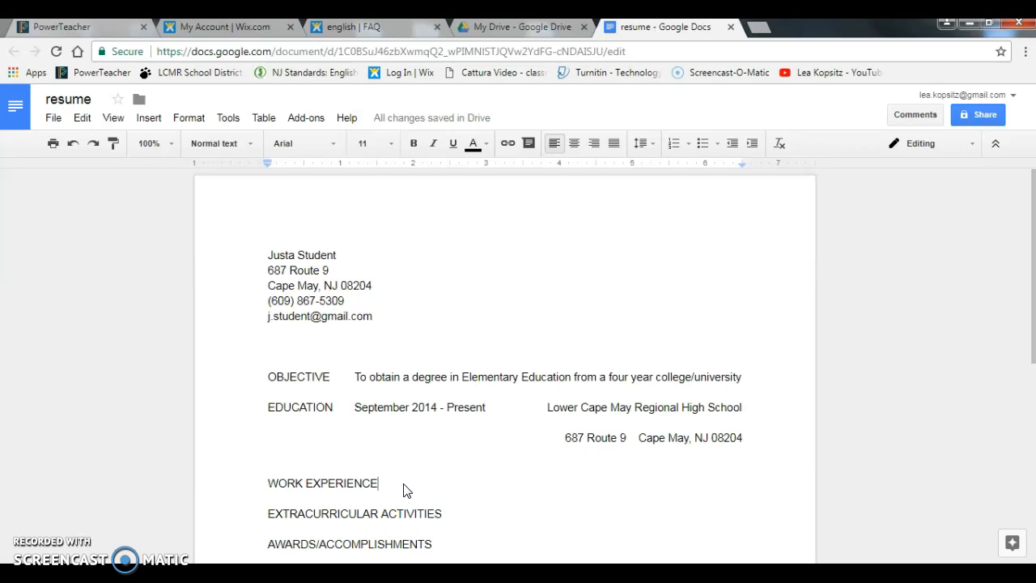
pyautogui.press('Return')
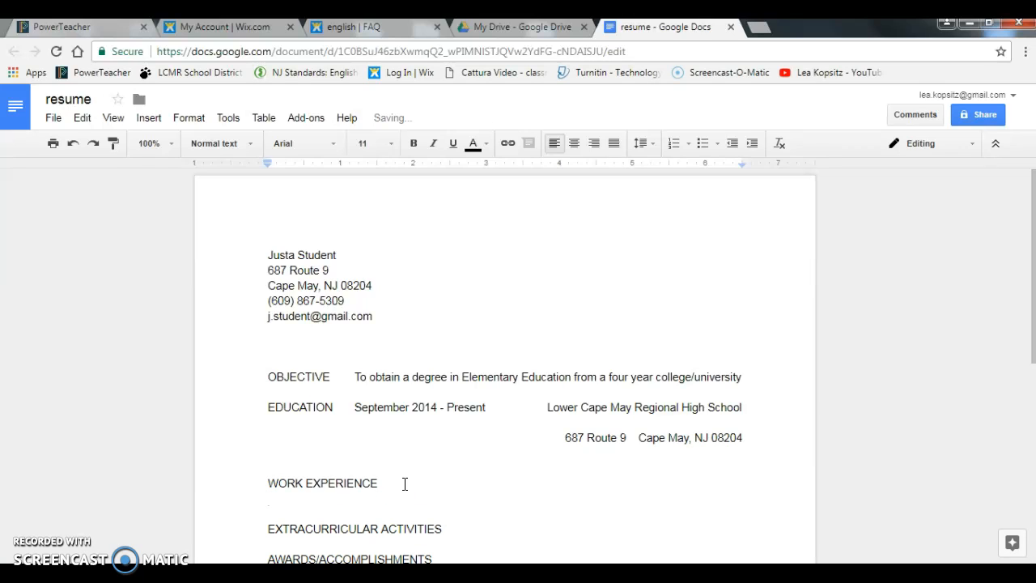
pyautogui.press('Return')
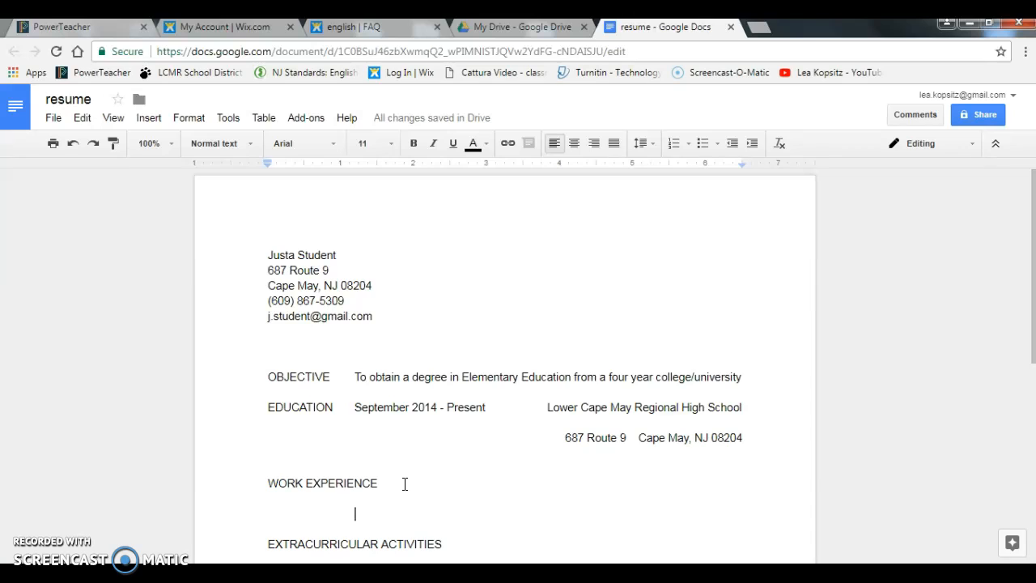
# Step: Insert a COURSES TAKEN heading above WORK EXPERIENCE with an indented line beneath it
pyautogui.click(258, 482)
pyautogui.press('Return')
pyautogui.click(258, 481)
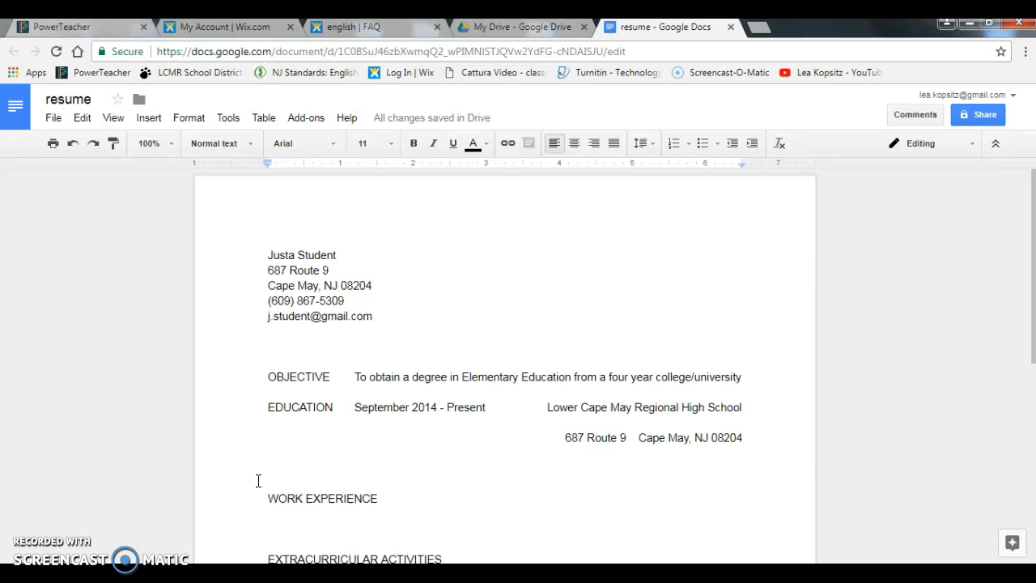
pyautogui.write('COURSES TAKEN')
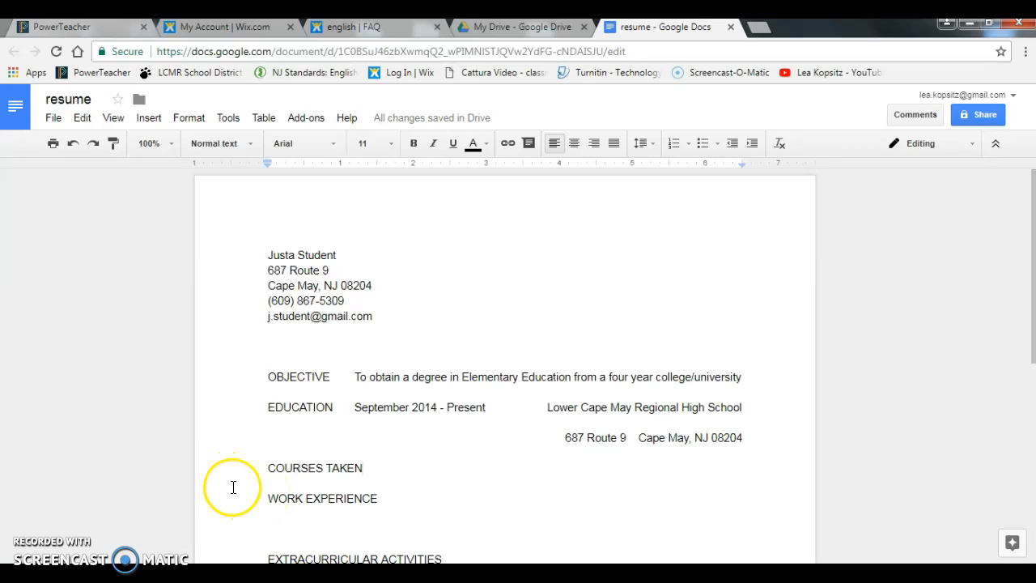
pyautogui.press('Return')
pyautogui.press('Return')
pyautogui.click(391, 460)
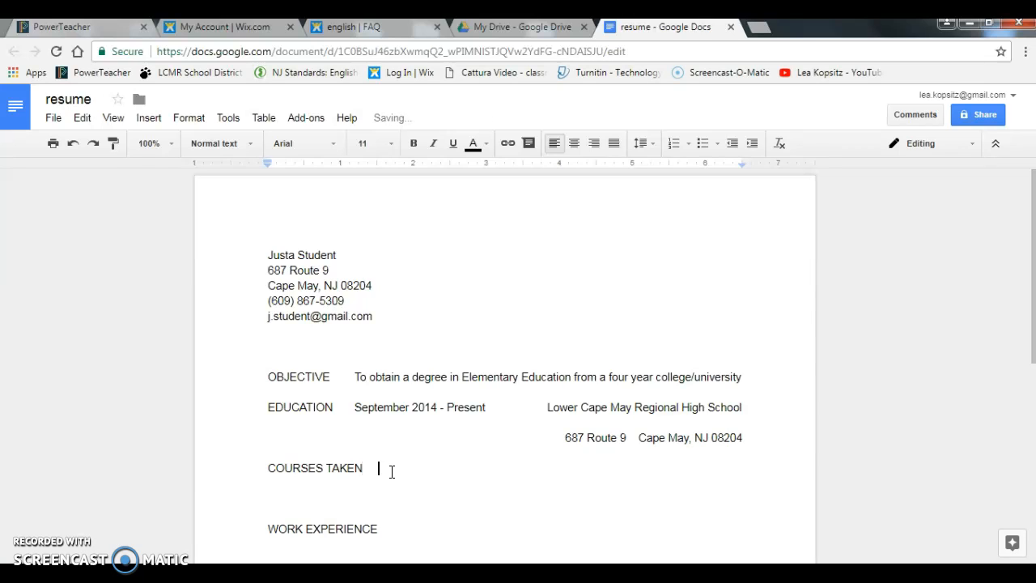
pyautogui.press('Return')
pyautogui.press('Return')
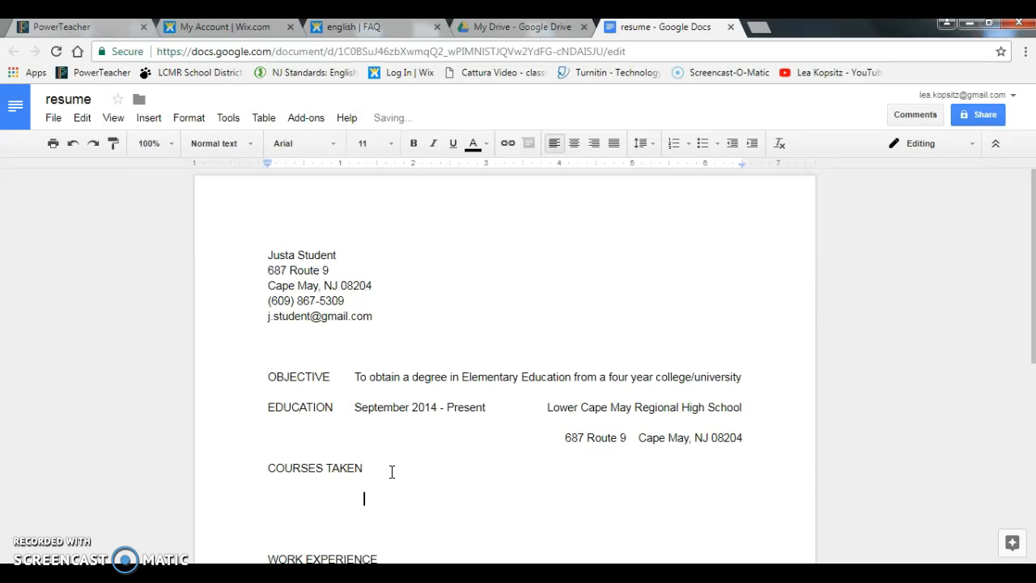
pyautogui.press('BackSpace')
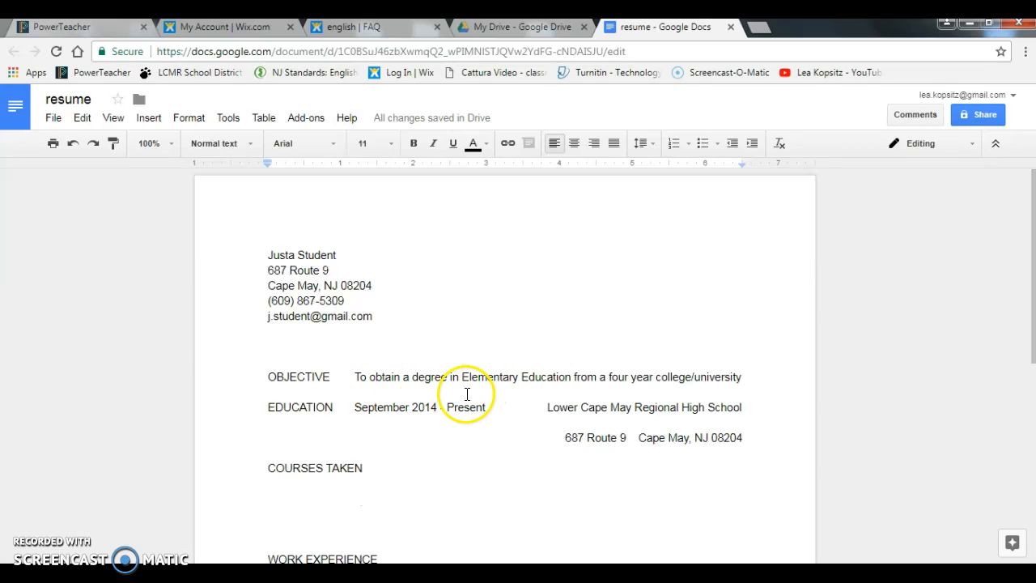
# Step: List 'College Bound English (9-12)' and 'Alegbra I and II (9, 11)' as the first course row
pyautogui.click(378, 500)
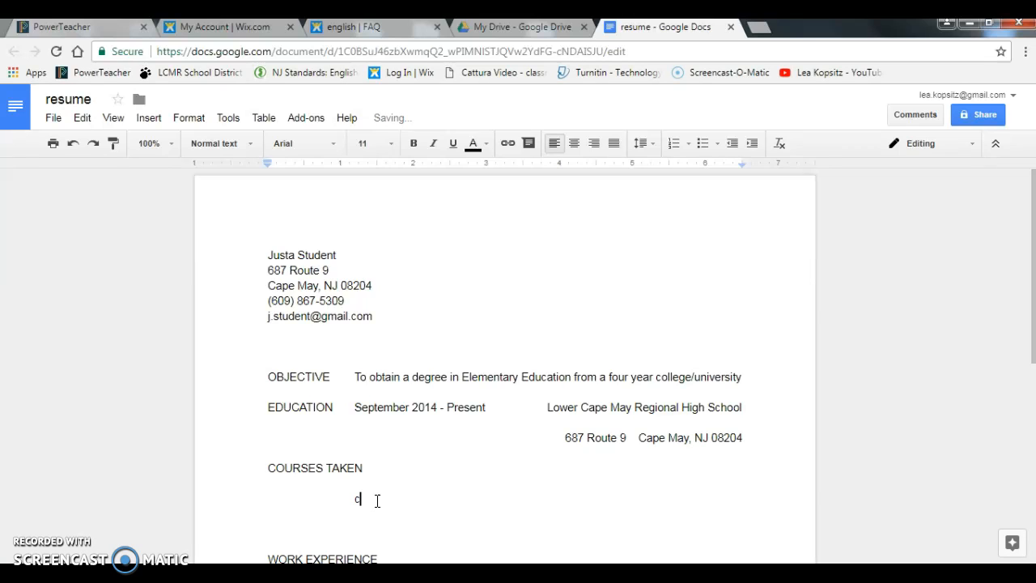
pyautogui.write('College Bound English (')
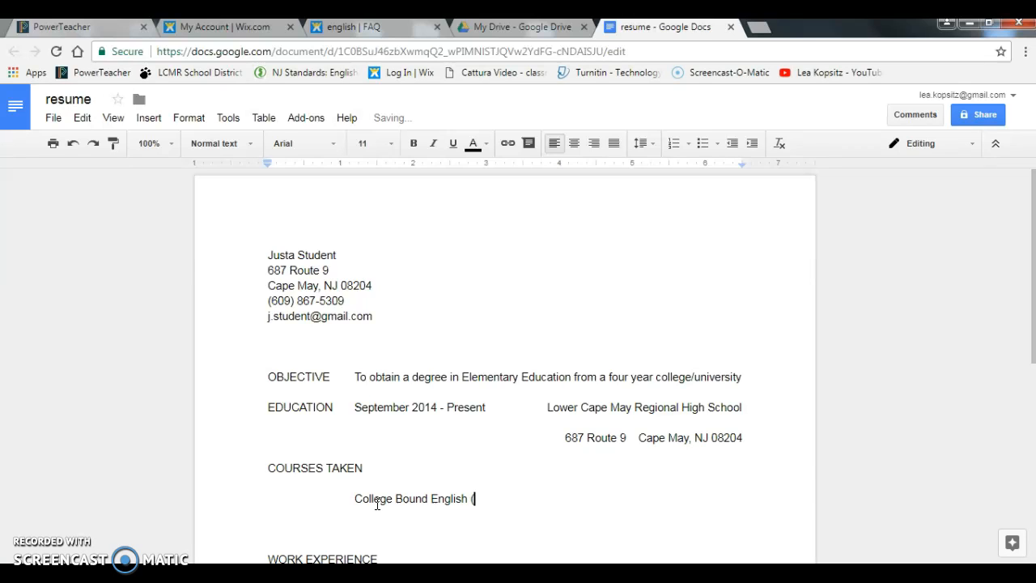
pyautogui.write('9-12)                    Alegbra I')
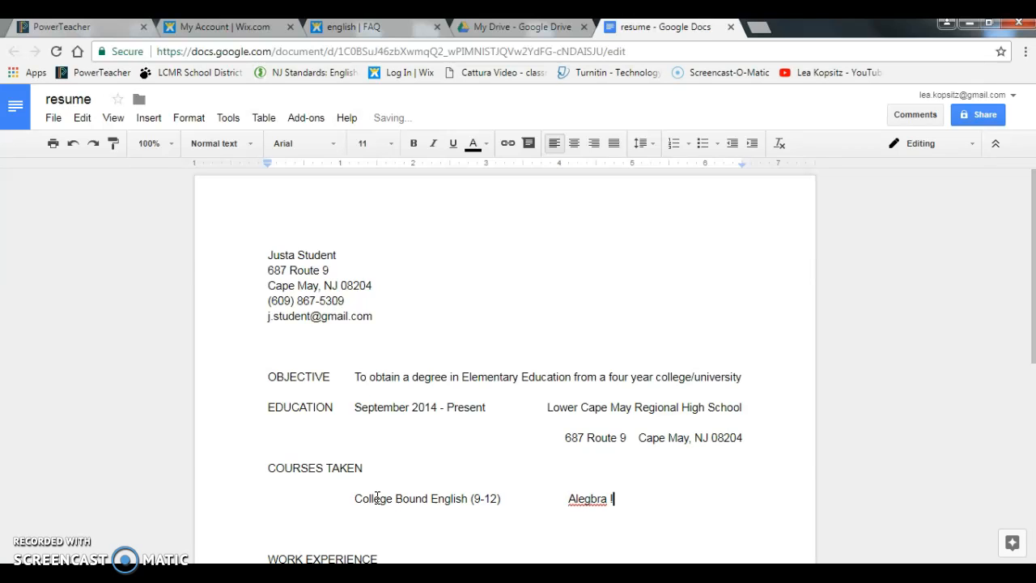
pyautogui.press('BackSpace')
pyautogui.write('I and II (9, 10')
pyautogui.press('BackSpace')
pyautogui.write('1)')
pyautogui.click(371, 524)
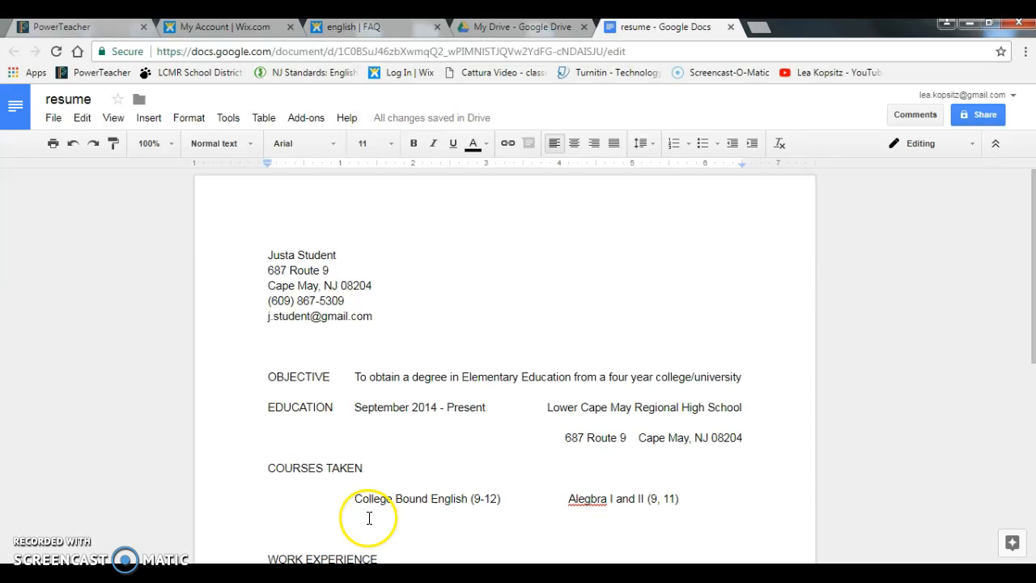
pyautogui.click(677, 499)
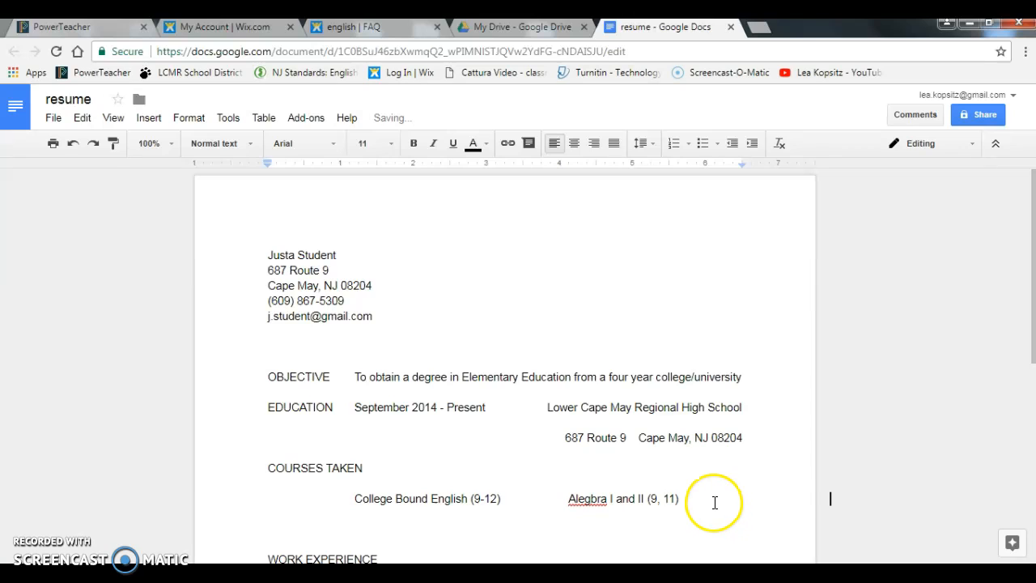
# Step: Add 'AP Government (12)' and 'Child Development (10-12)' as the second row, aligning both columns
pyautogui.click(364, 515)
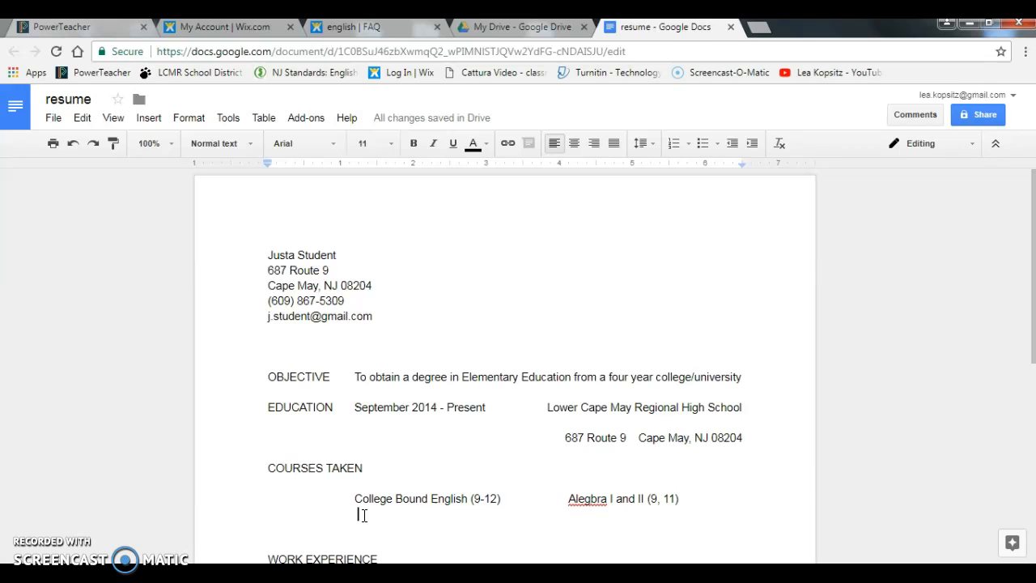
pyautogui.press('BackSpace')
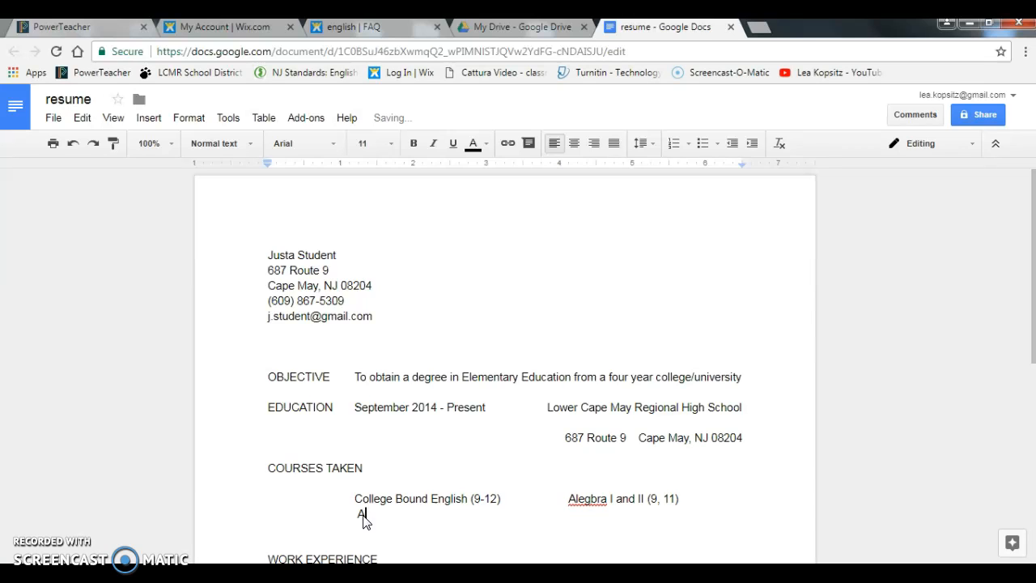
pyautogui.write('AP Government (12)')
pyautogui.click(516, 463)
pyautogui.press('BackSpace')
pyautogui.press('BackSpace')
pyautogui.press('BackSpace')
pyautogui.press('BackSpace')
pyautogui.write('Child Developm')
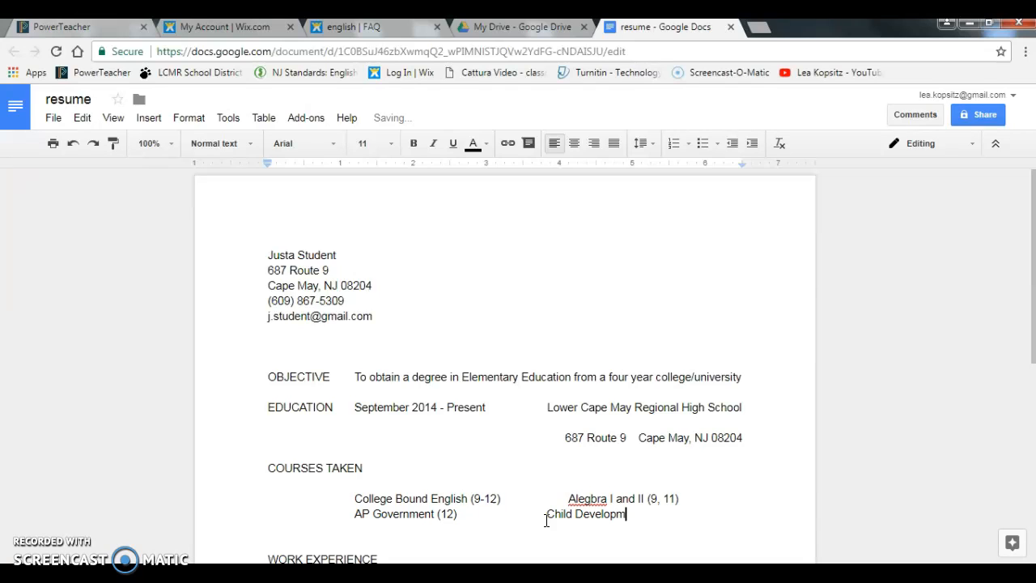
pyautogui.write('ent  (10-12)')
pyautogui.click(582, 490)
pyautogui.click(570, 488)
pyautogui.click(570, 497)
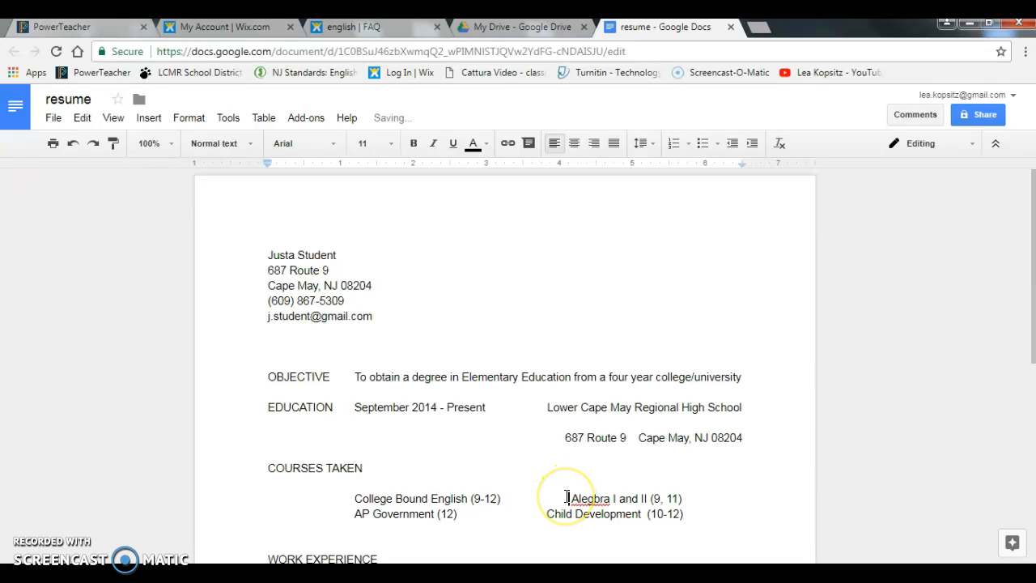
# Step: Correct 'Alegbra' to 'Algebra' from the spelling suggestions and align Child Development beneath it
pyautogui.rightClick(600, 499)
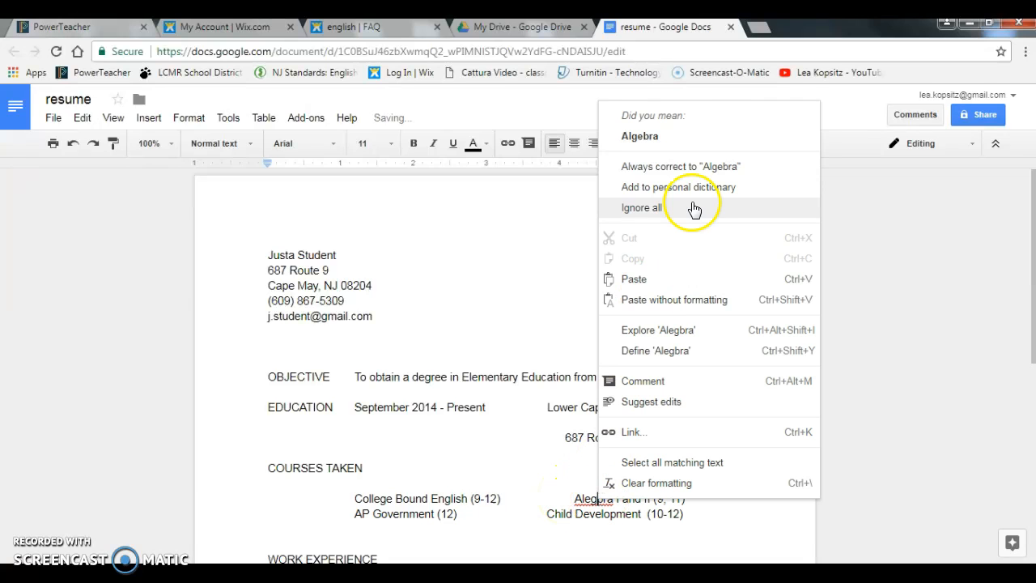
pyautogui.click(687, 134)
pyautogui.click(705, 525)
pyautogui.click(526, 515)
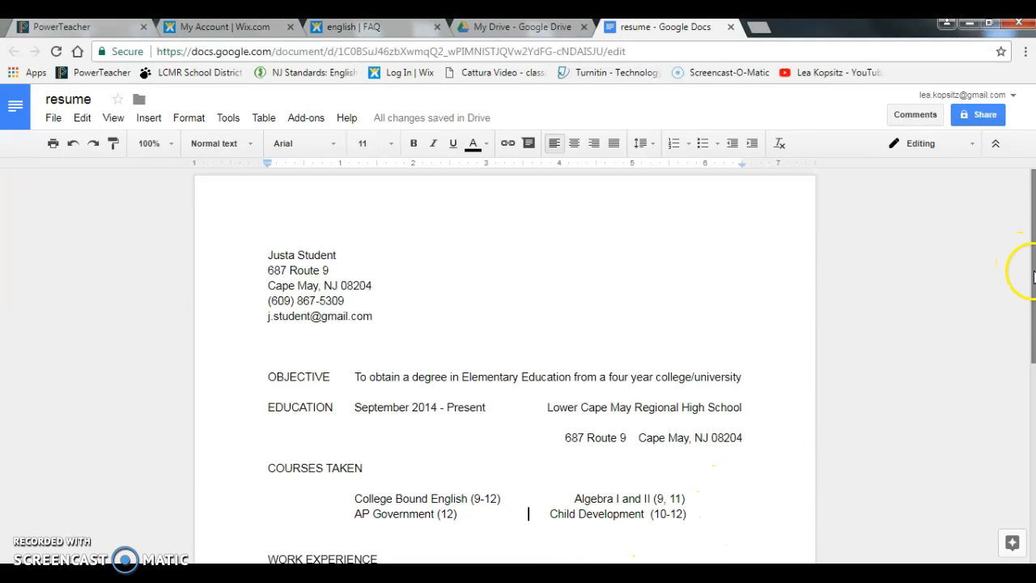
pyautogui.moveTo(1032, 276); pyautogui.dragTo(1032, 391)
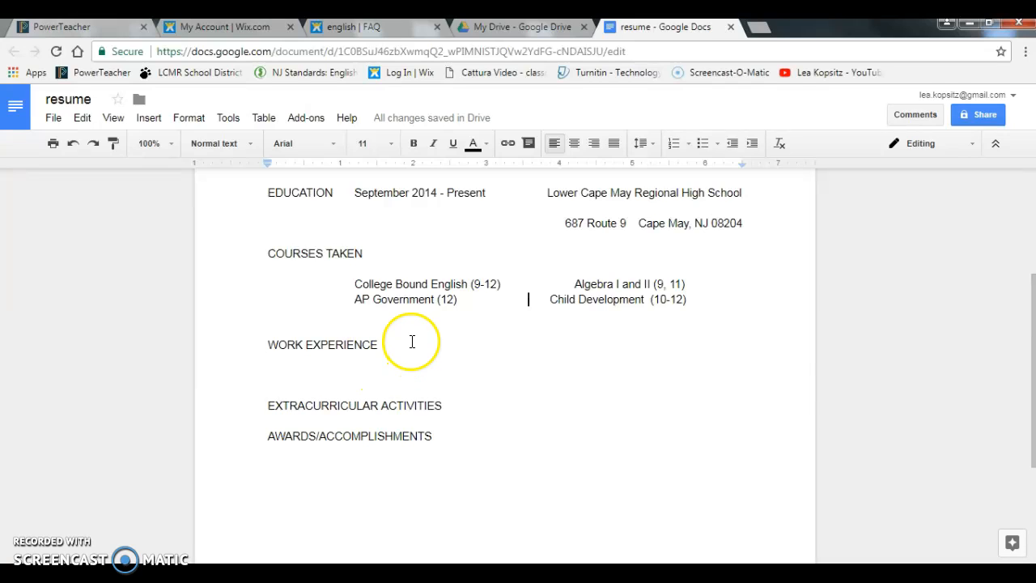
# Step: Add a work experience line reading 'June 2014 - Present' with 'Babysitter' spaced to the right
pyautogui.press('Return')
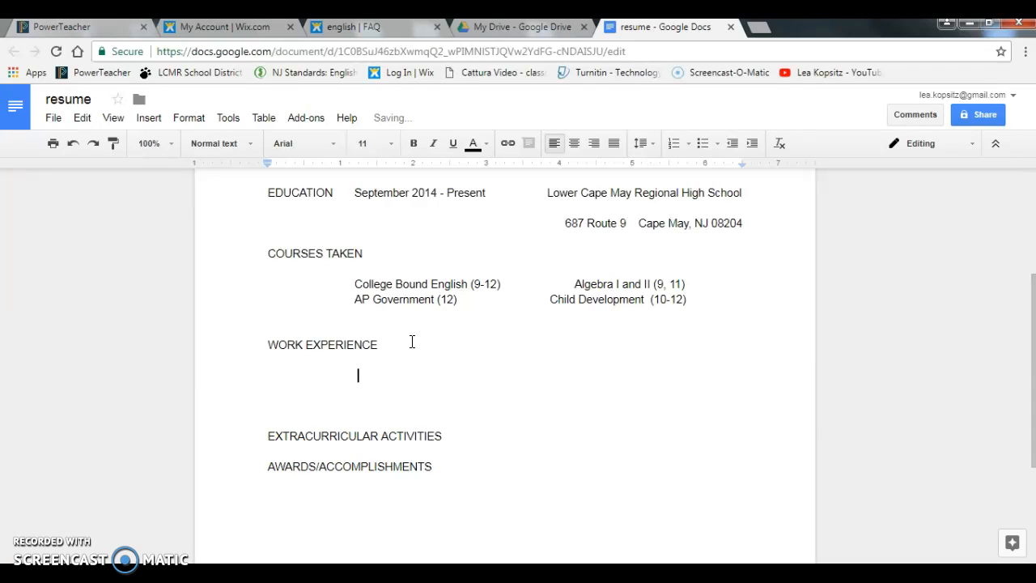
pyautogui.press('BackSpace')
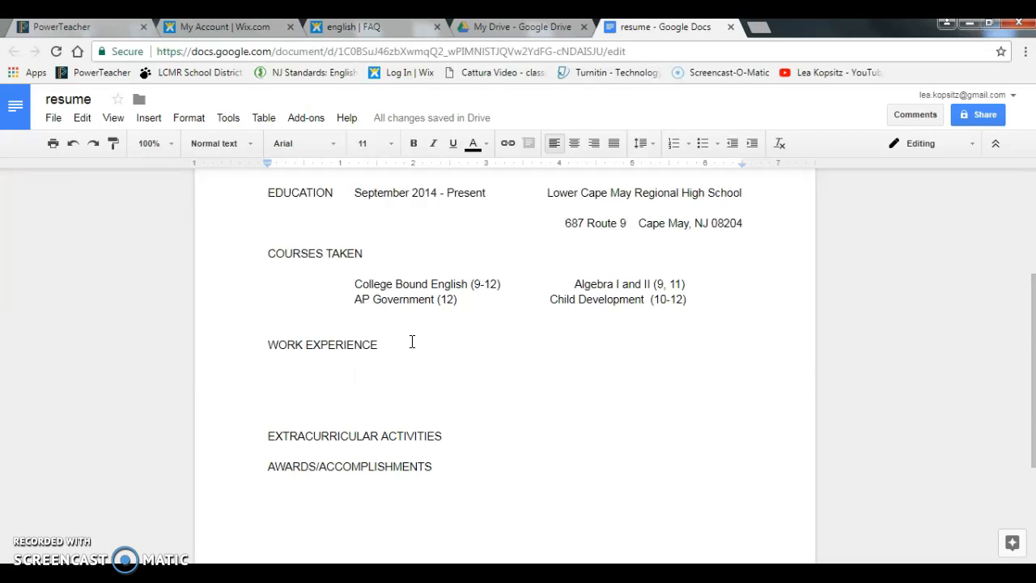
pyautogui.write('Se')
pyautogui.press('BackSpace')
pyautogui.press('BackSpace')
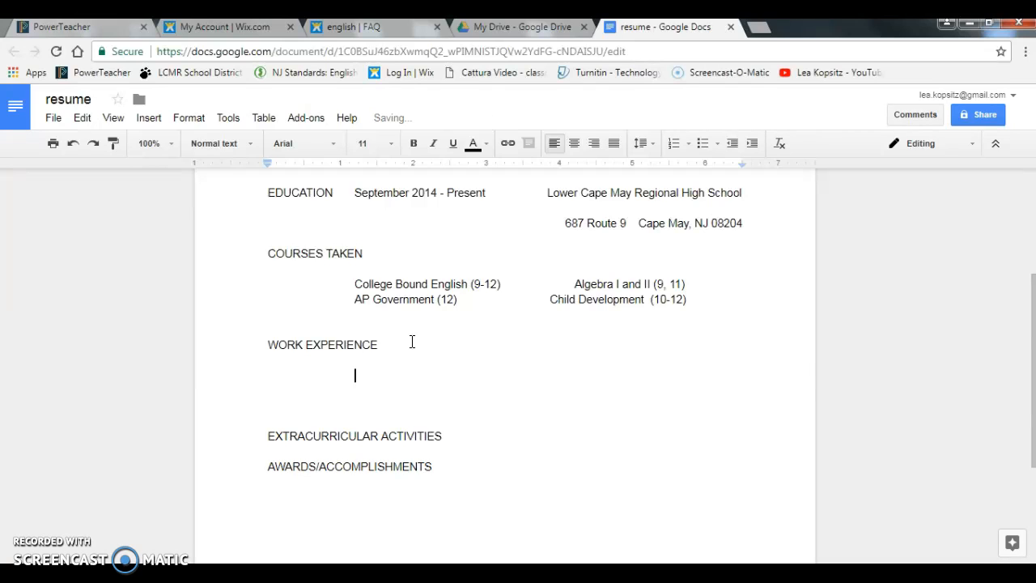
pyautogui.write('June 2014')
pyautogui.click(412, 342)
pyautogui.click(414, 374)
pyautogui.write('- PR')
pyautogui.press('BackSpace')
pyautogui.write('resent                             ')
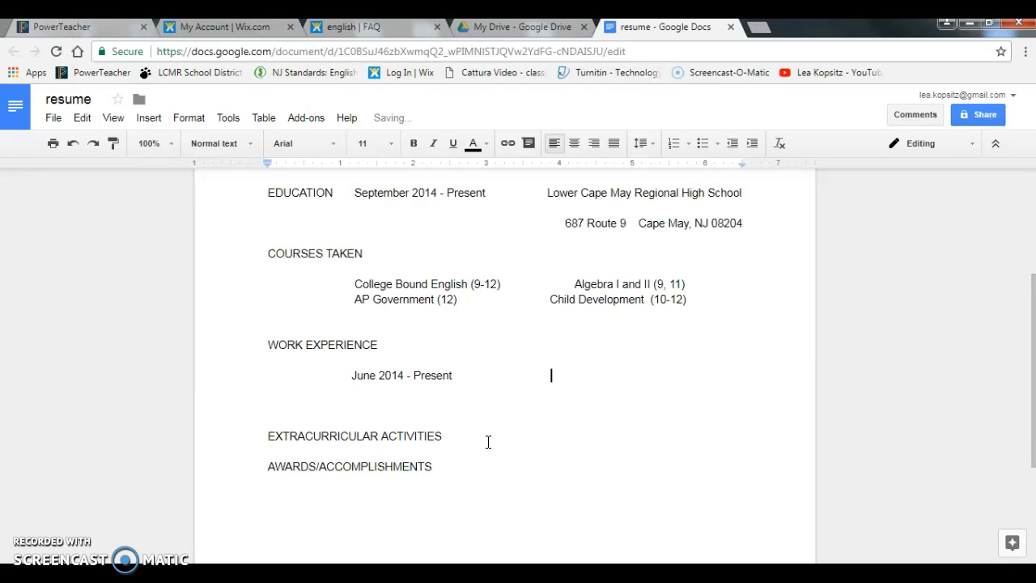
pyautogui.write('            Bba')
pyautogui.press('BackSpace')
pyautogui.press('BackSpace')
pyautogui.write('abysitter')
# Step: Below the dates, add an indented line starting 'Self-Employed Babysitter -'
pyautogui.click(513, 373)
pyautogui.click(723, 378)
pyautogui.press('Return')
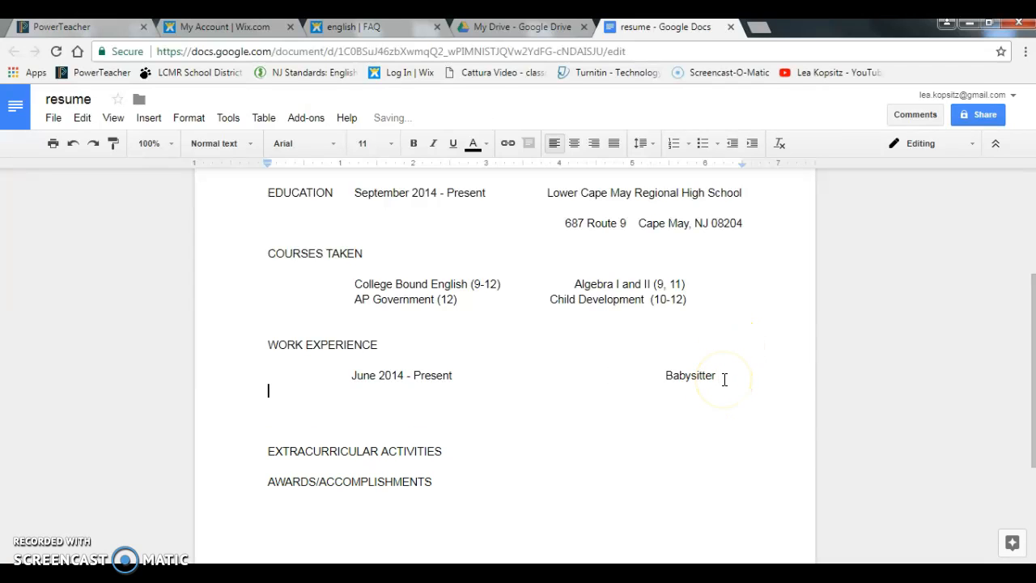
pyautogui.press('Return')
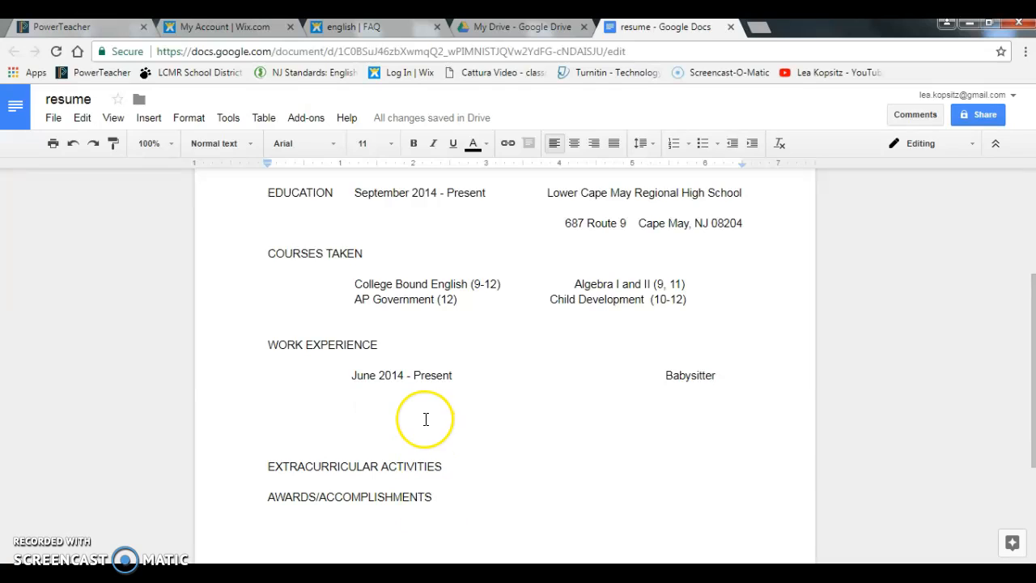
pyautogui.press('Tab')
pyautogui.write('Self-E')
pyautogui.press('BackSpace')
pyautogui.write('Employed')
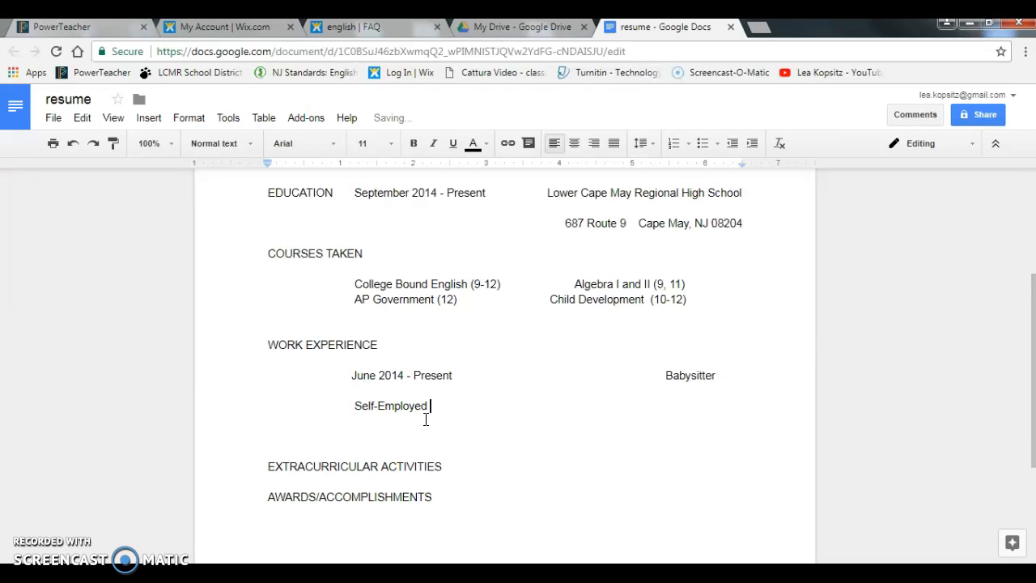
pyautogui.press('BackSpace')
pyautogui.press('BackSpace')
pyautogui.press('BackSpace')
pyautogui.press('BackSpace')
pyautogui.press('BackSpace')
pyautogui.press('BackSpace')
pyautogui.write('Babysitter -')
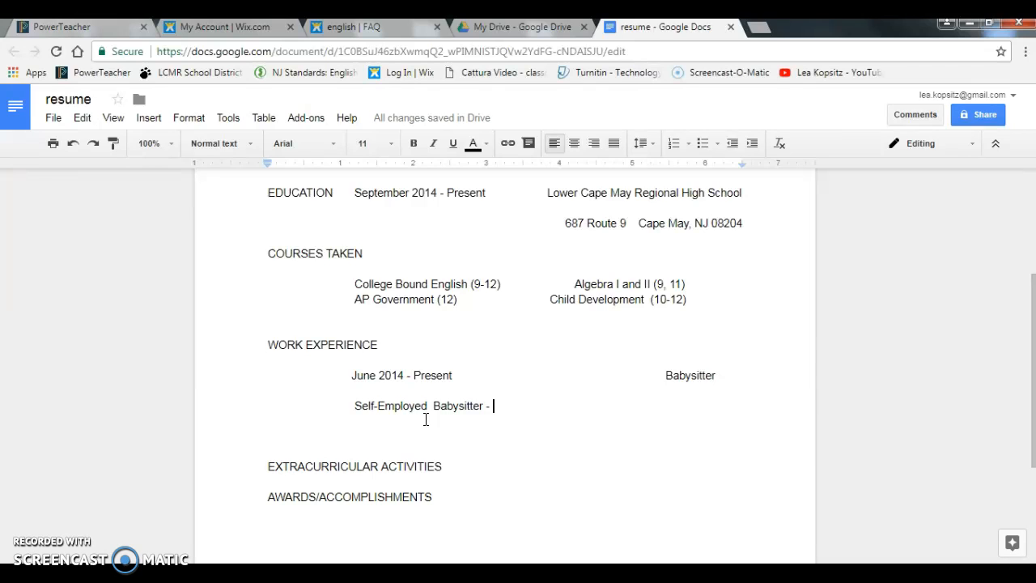
# Step: Describe the job as childcare, experience with cleanliness and sanitation, and time management
pyautogui.click(425, 411)
pyautogui.write('childcare')
pyautogui.press('BackSpace')
pyautogui.write(', exp')
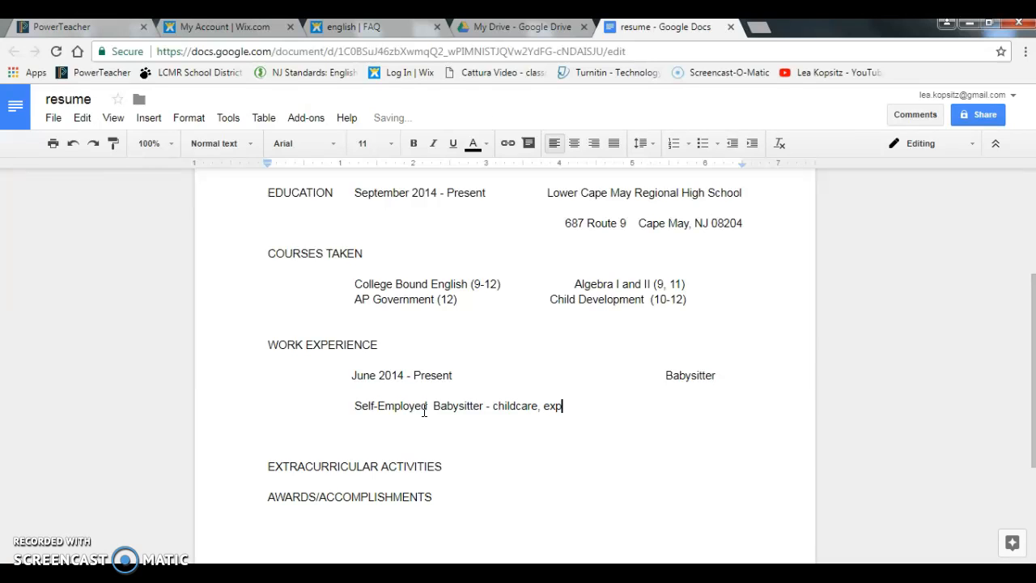
pyautogui.write('erience with clean')
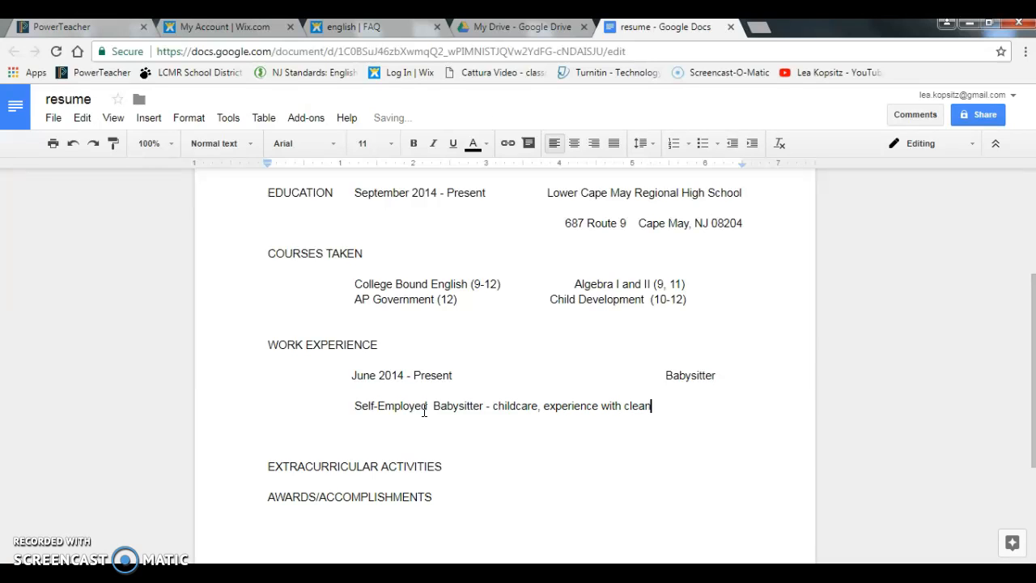
pyautogui.write('liness and sanitation')
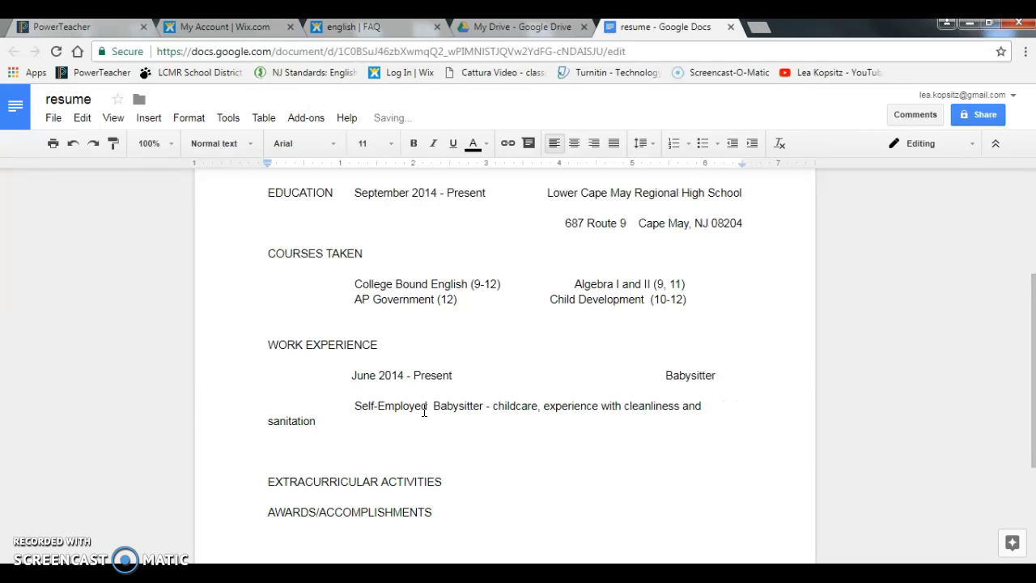
pyautogui.write(', experience with time m')
pyautogui.press('BackSpace')
pyautogui.press('BackSpace')
pyautogui.press('BackSpace')
pyautogui.write('ime ')
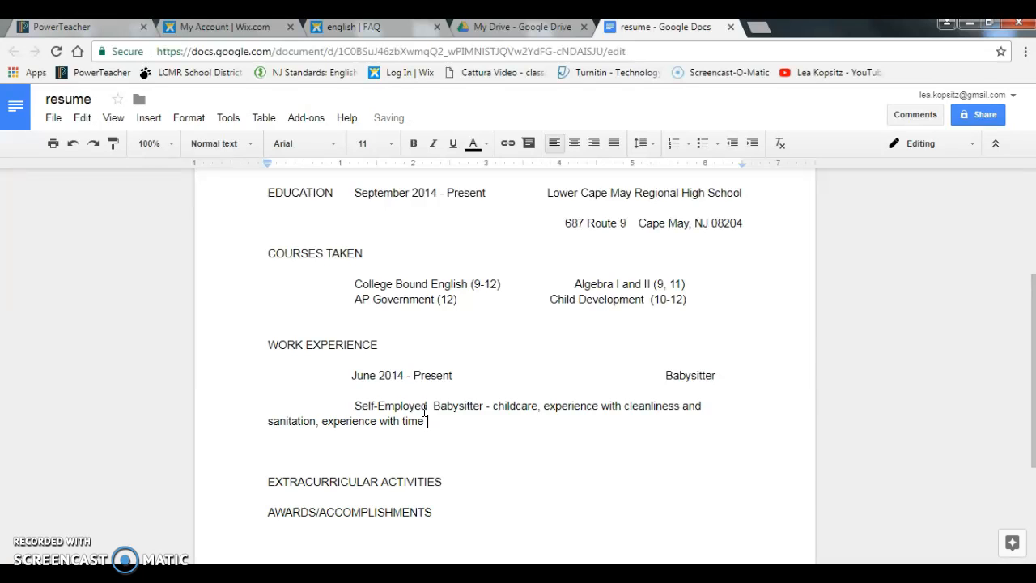
pyautogui.write('management, experiecne')
# Step: Finish the description with experience with money management and planning educational activities
pyautogui.press('BackSpace')
pyautogui.press('BackSpace')
pyautogui.press('BackSpace')
pyautogui.press('BackSpace')
pyautogui.write('ence with mone')
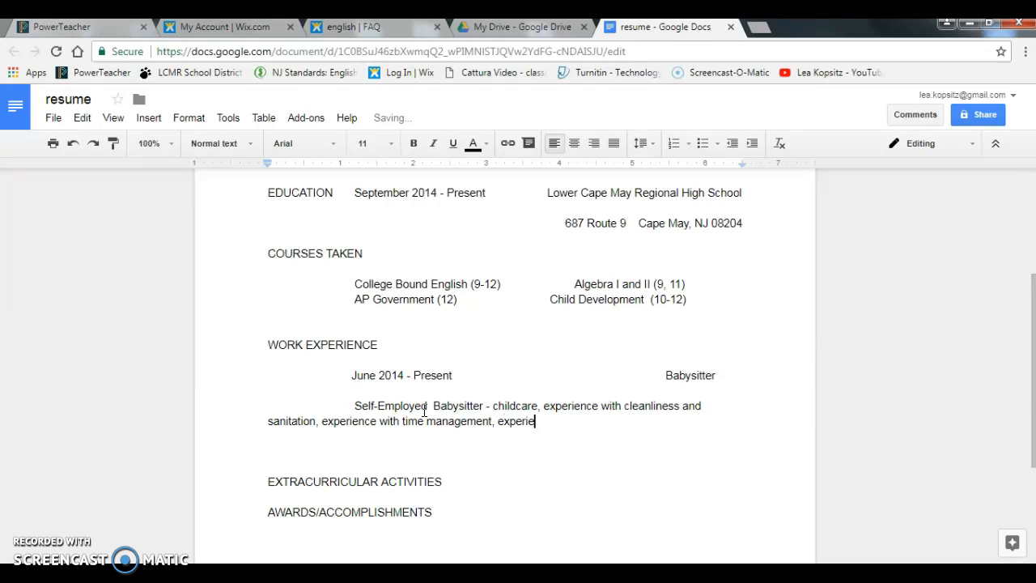
pyautogui.write('y management')
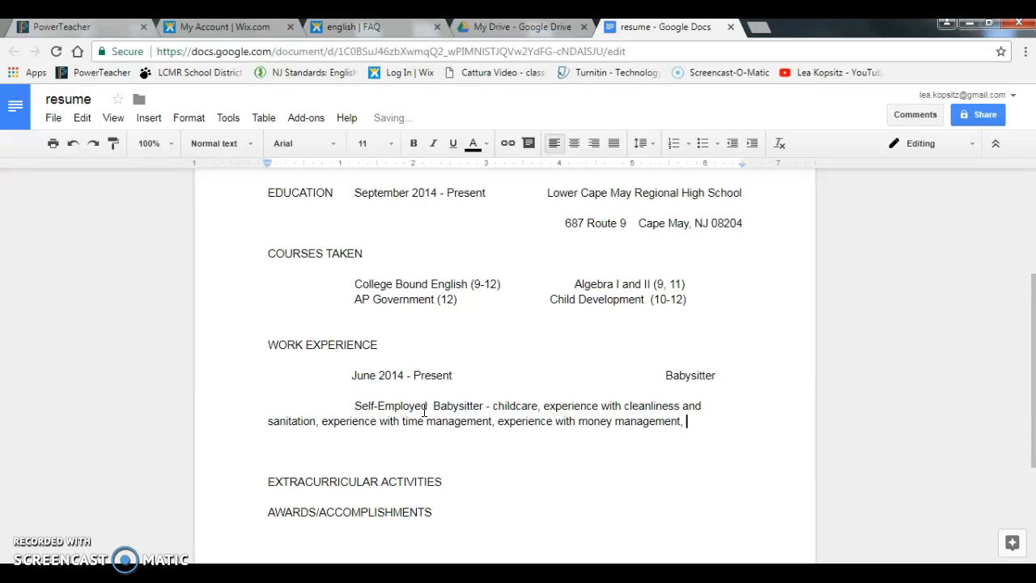
pyautogui.write(', experience with')
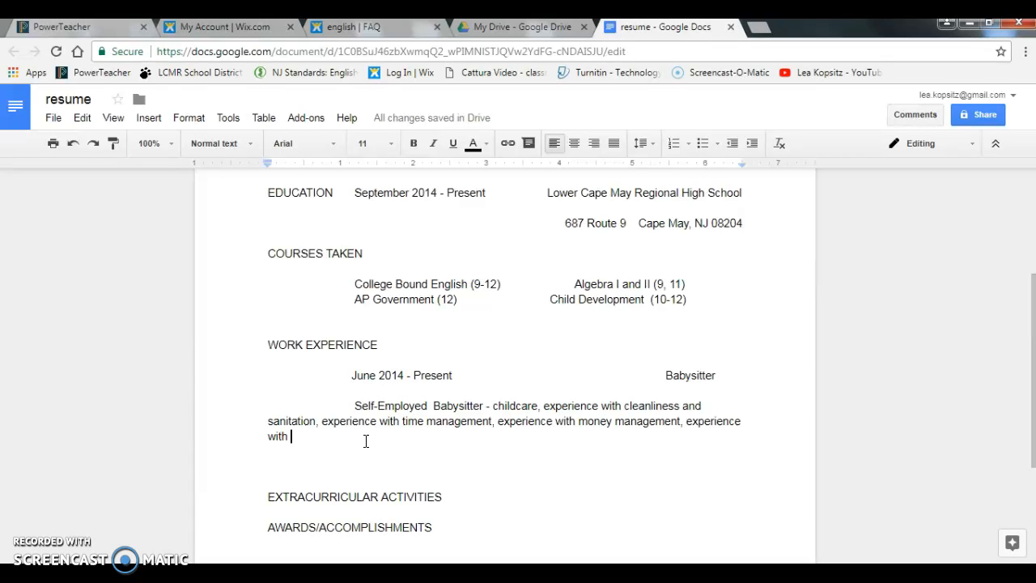
pyautogui.write('plan')
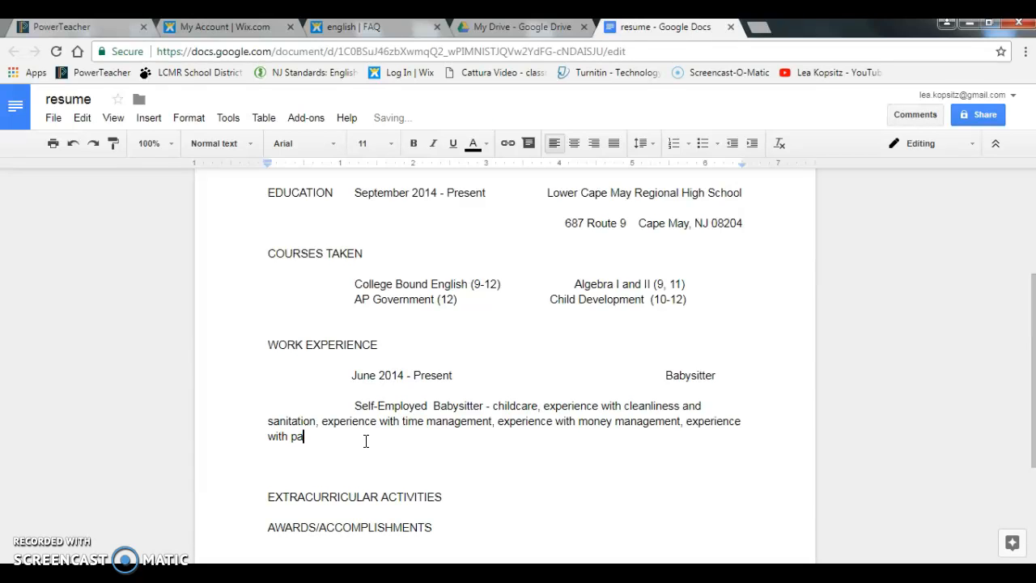
pyautogui.write('ning acti')
pyautogui.press('BackSpace')
pyautogui.press('BackSpace')
pyautogui.press('BackSpace')
pyautogui.press('BackSpace')
pyautogui.press('BackSpace')
pyautogui.write('ecu')
pyautogui.press('BackSpace')
pyautogui.press('BackSpace')
pyautogui.press('BackSpace')
pyautogui.write('educational activities')
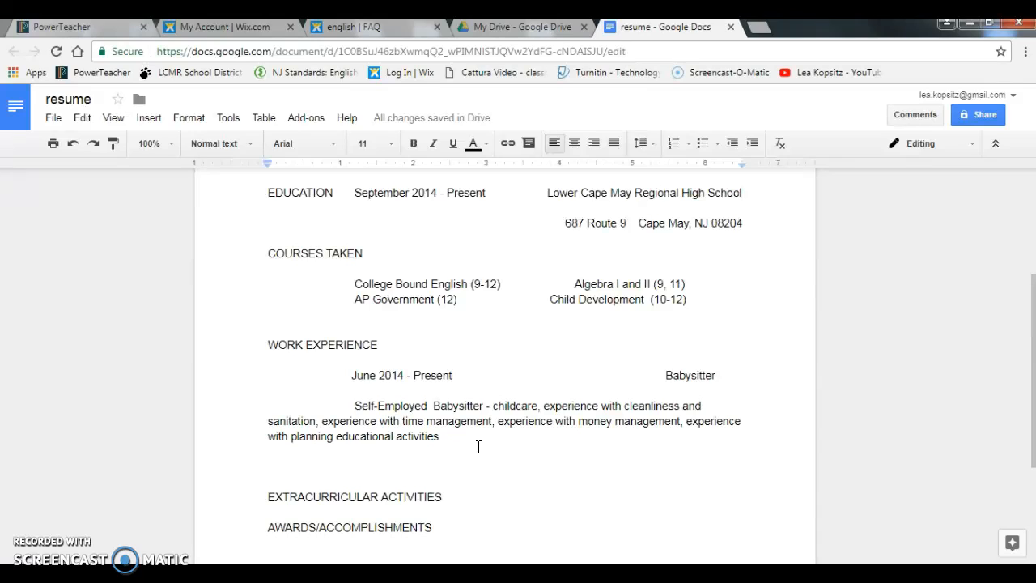
# Step: Delete the extra blank line above the EXTRACURRICULAR ACTIVITIES heading
pyautogui.click(452, 438)
pyautogui.click(267, 490)
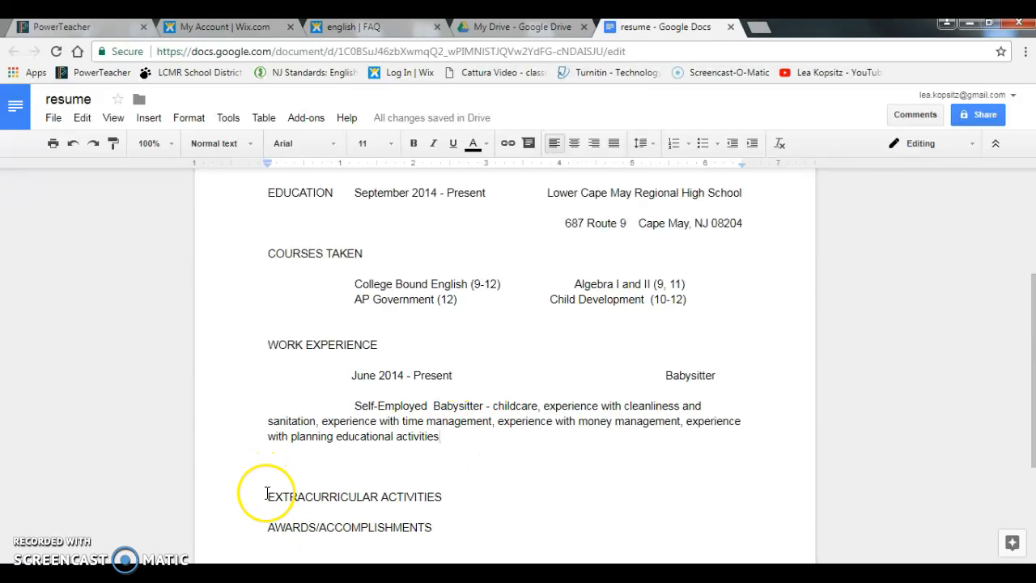
pyautogui.press('BackSpace')
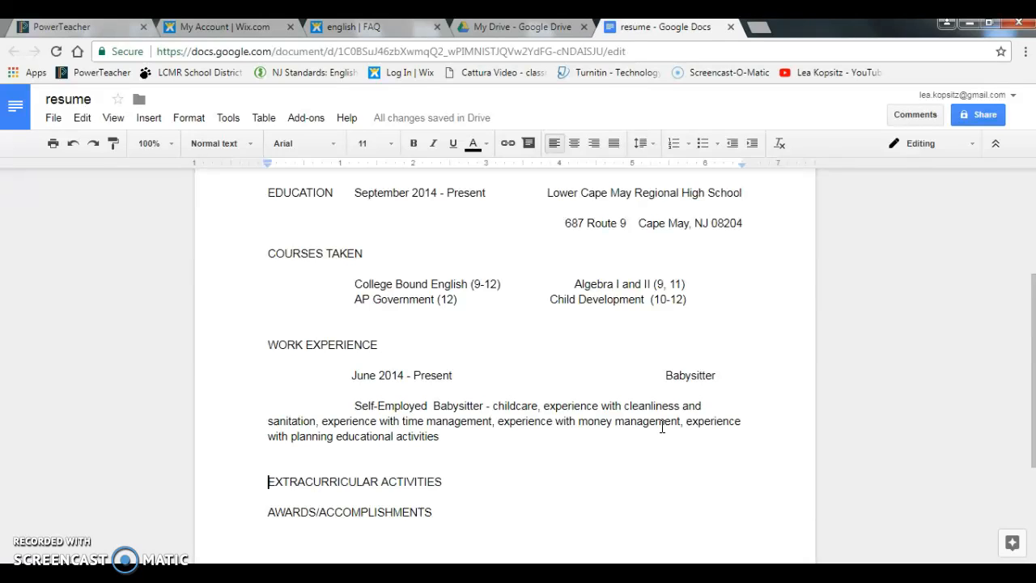
# Step: List 'Girls Soccer (8-12)' and 'Pit Band (10-12)' side by side under the heading
pyautogui.click(472, 485)
pyautogui.press('Return')
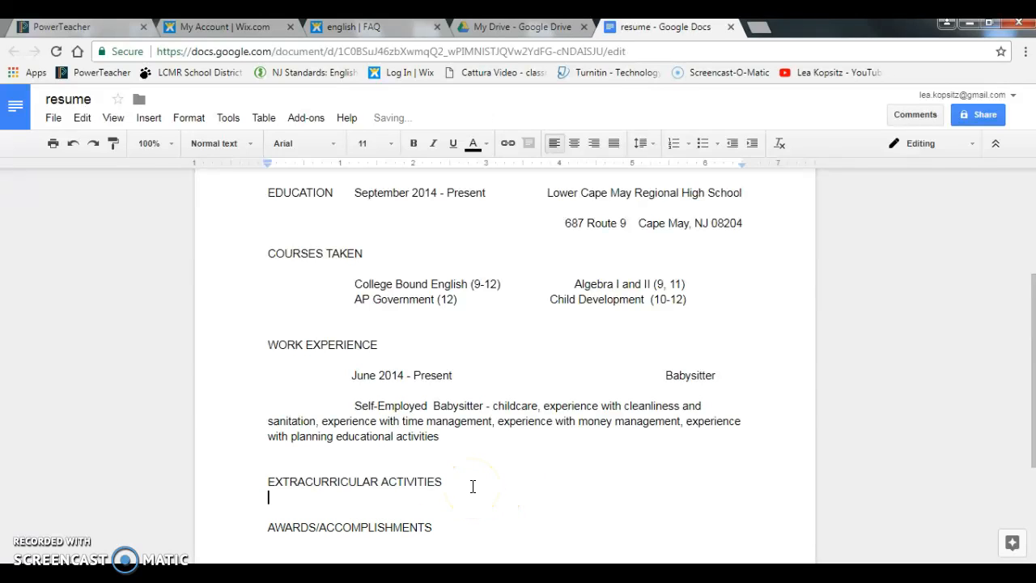
pyautogui.press('Return')
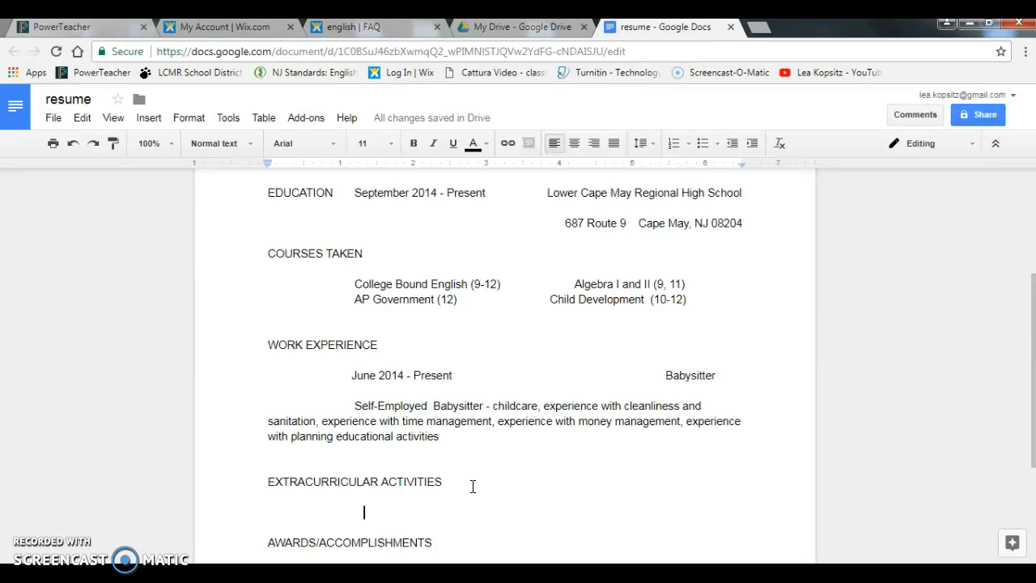
pyautogui.write('Girls Soccer (')
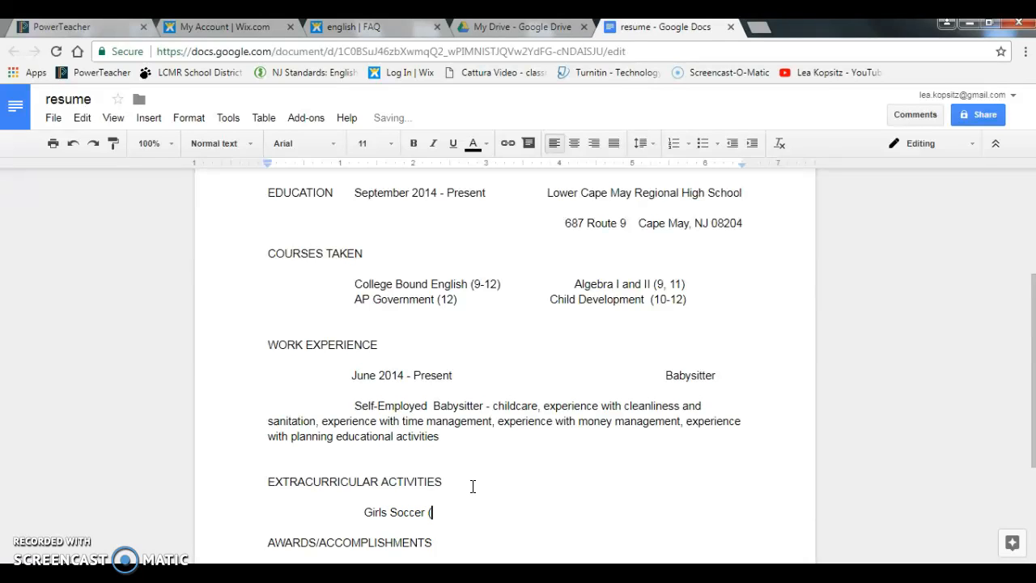
pyautogui.write('8')
pyautogui.write('-12')
pyautogui.write(')                                    ')
pyautogui.write('    Pit Band')
pyautogui.write(' (')
pyautogui.write('9-1')
pyautogui.press('BackSpace')
pyautogui.press('BackSpace')
pyautogui.press('BackSpace')
pyautogui.write('10')
pyautogui.write('-12')
pyautogui.press('BackSpace')
pyautogui.press('BackSpace')
pyautogui.press('BackSpace')
pyautogui.write('-12')
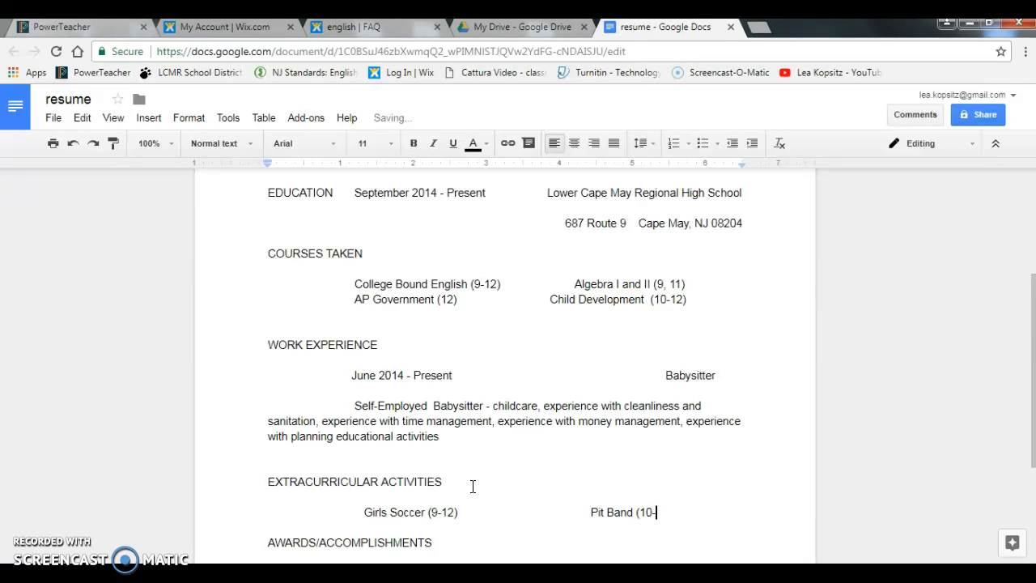
pyautogui.write(')')
pyautogui.click(525, 513)
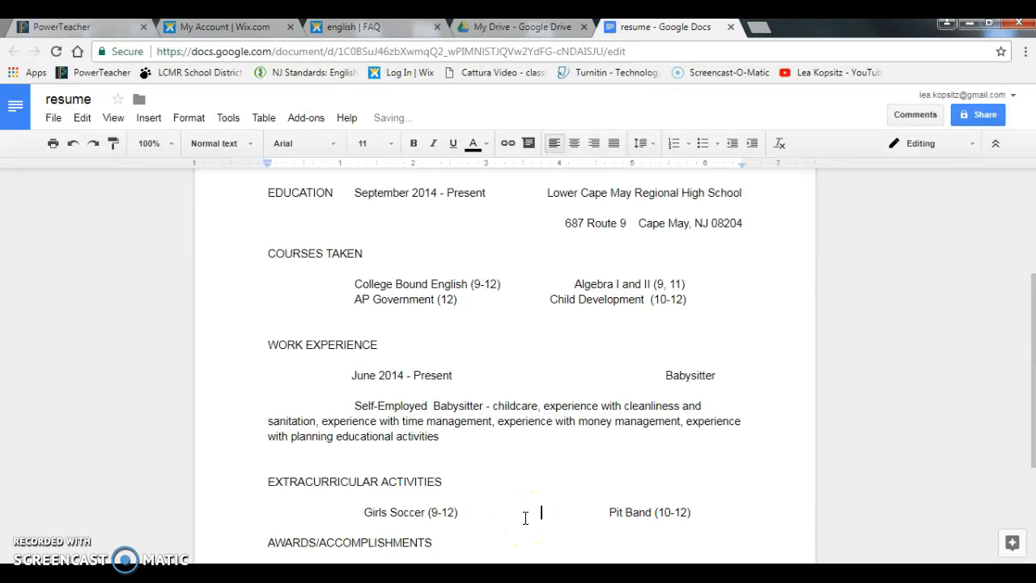
# Step: Add the first award 'Spotlight Student of the Month (11)' under AWARDS/ACCOMPLISHMENTS
pyautogui.scroll(-3, 1025, 424)
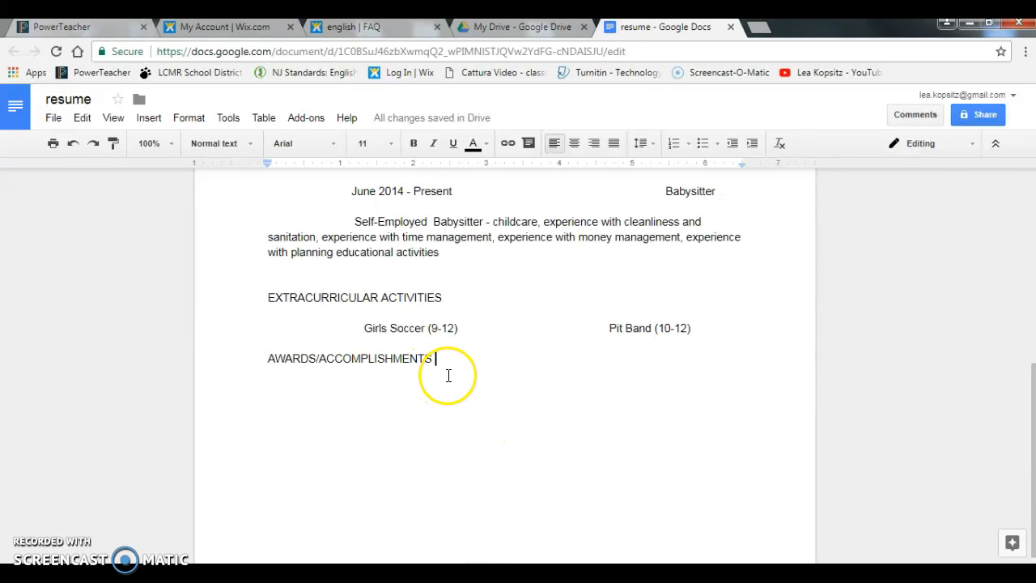
pyautogui.press('Return')
pyautogui.write('Spotlight St')
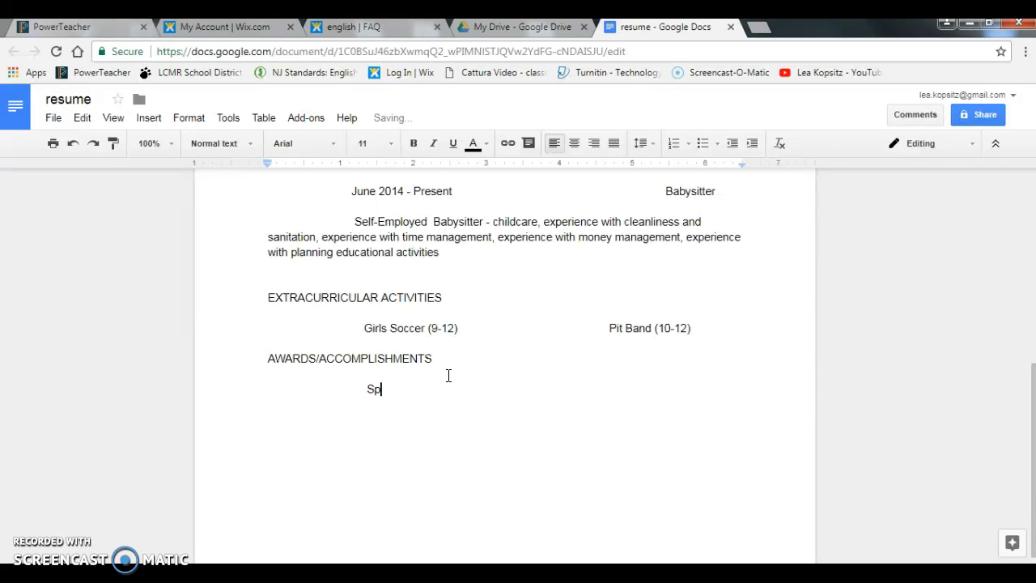
pyautogui.write('udent of the Month (')
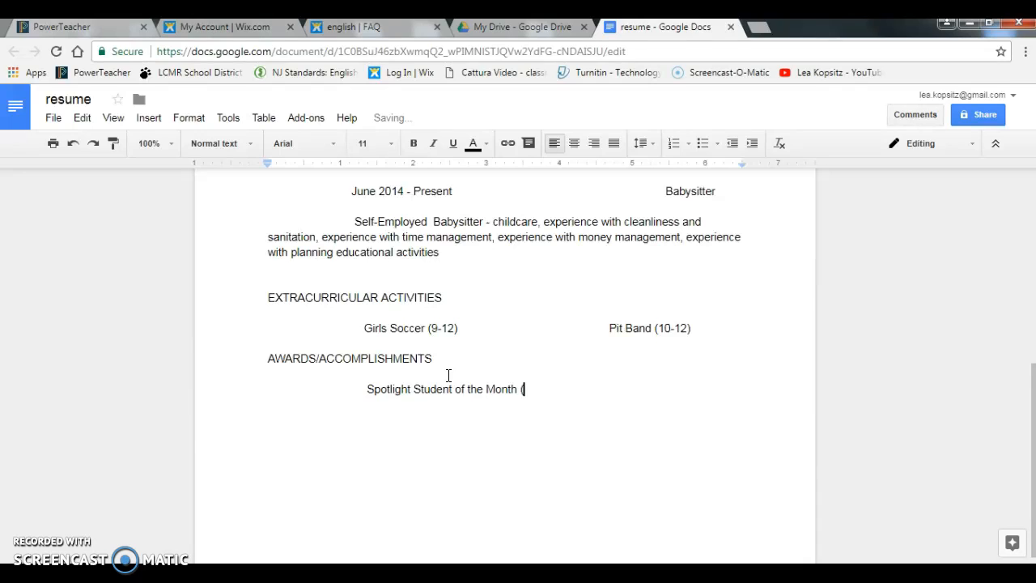
pyautogui.write('11)')
pyautogui.press('Tab')
pyautogui.press('Tab')
# Step: Add the second award 'Girls Soccer - Team Captain (12)'
pyautogui.press('Return')
pyautogui.write('Girls Soccer T')
pyautogui.press('BackSpace')
pyautogui.write('T')
pyautogui.press('BackSpace')
pyautogui.write('team')
pyautogui.press('BackSpace')
pyautogui.press('BackSpace')
pyautogui.press('BackSpace')
pyautogui.press('BackSpace')
pyautogui.write('- Team ca')
pyautogui.press('BackSpace')
pyautogui.press('BackSpace')
pyautogui.write('Captain')
pyautogui.press('Menu')
pyautogui.click(525, 467)
pyautogui.write('(12)')
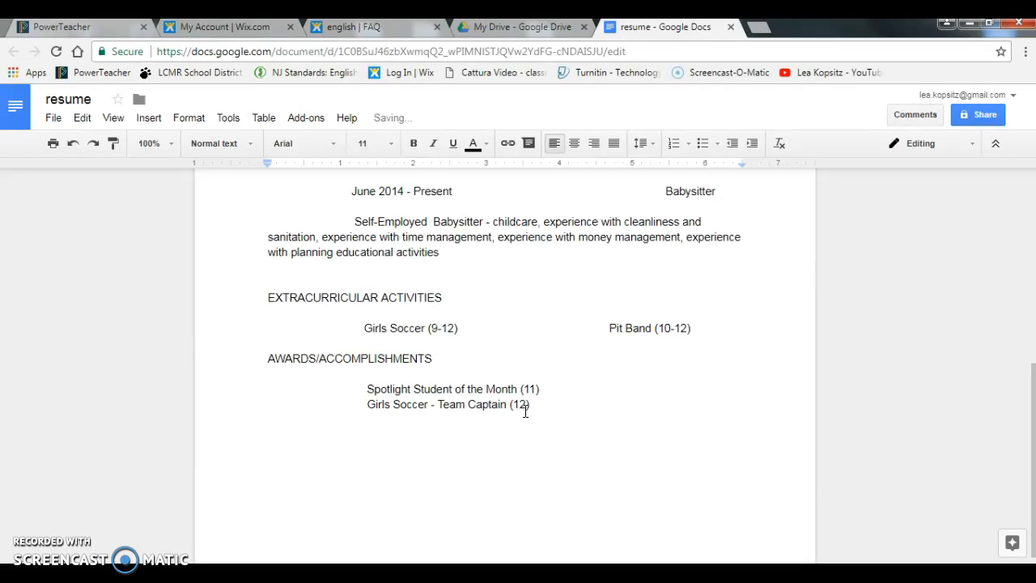
# Step: Add the third award 'Spring Musical - Lead role (11)', aligned with the awards above
pyautogui.press('Return')
pyautogui.press('BackSpace')
pyautogui.press('BackSpace')
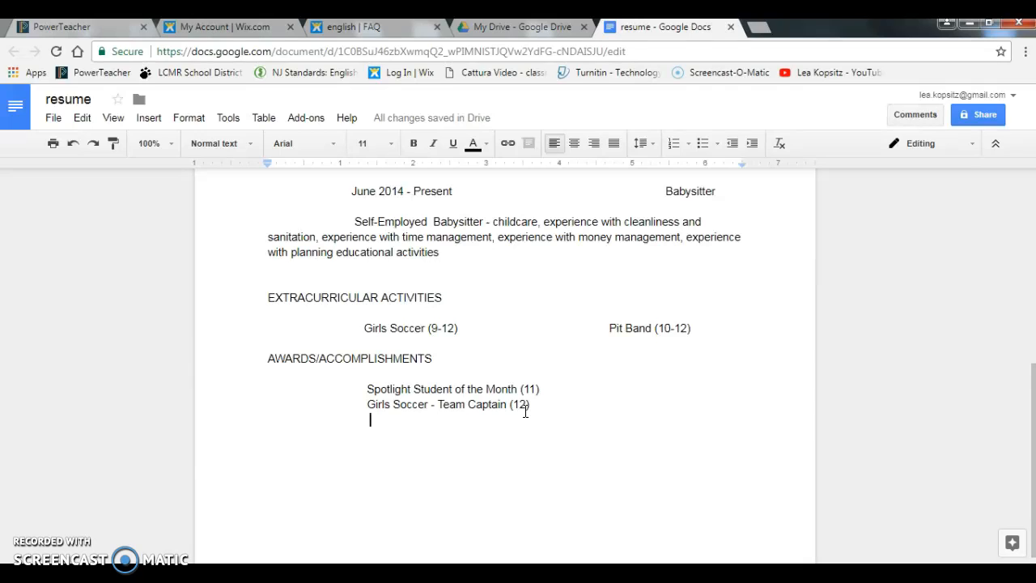
pyautogui.write('Lea')
pyautogui.press('BackSpace')
pyautogui.press('BackSpace')
pyautogui.press('BackSpace')
pyautogui.write('Spring Musical - Lead ')
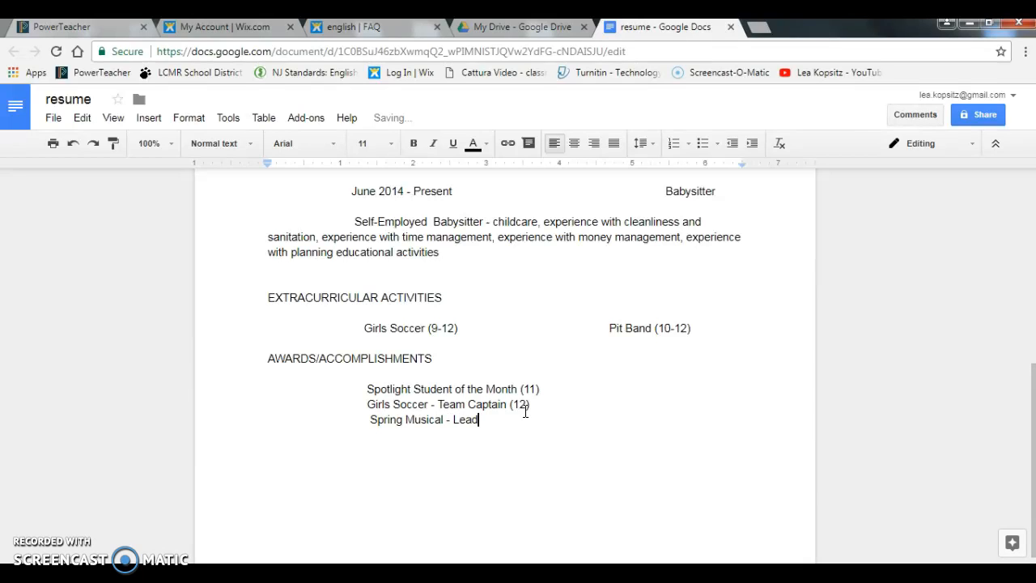
pyautogui.write(' role (11)')
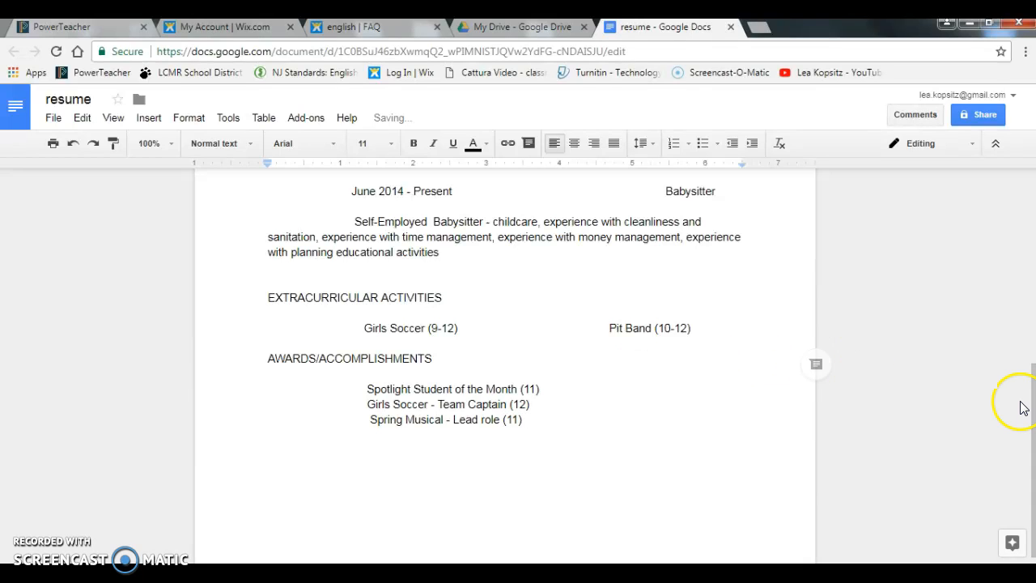
pyautogui.scroll(-1, 1022, 419)
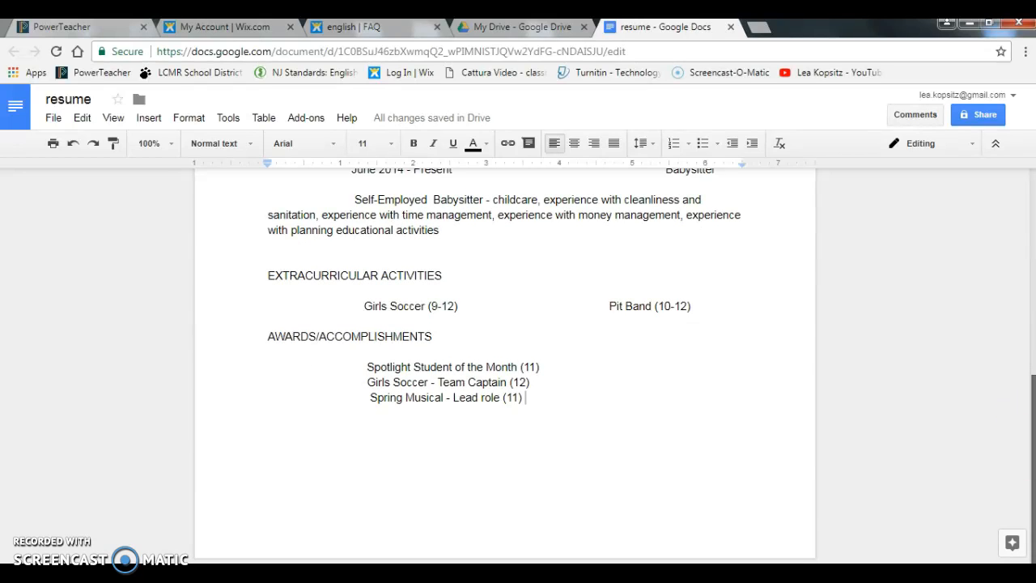
pyautogui.click(370, 400)
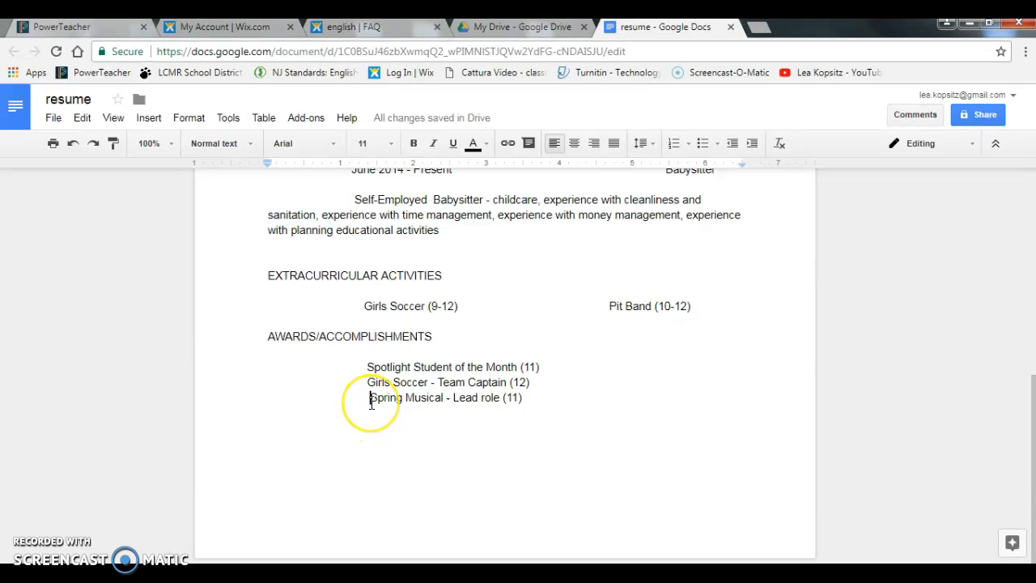
pyautogui.press('BackSpace')
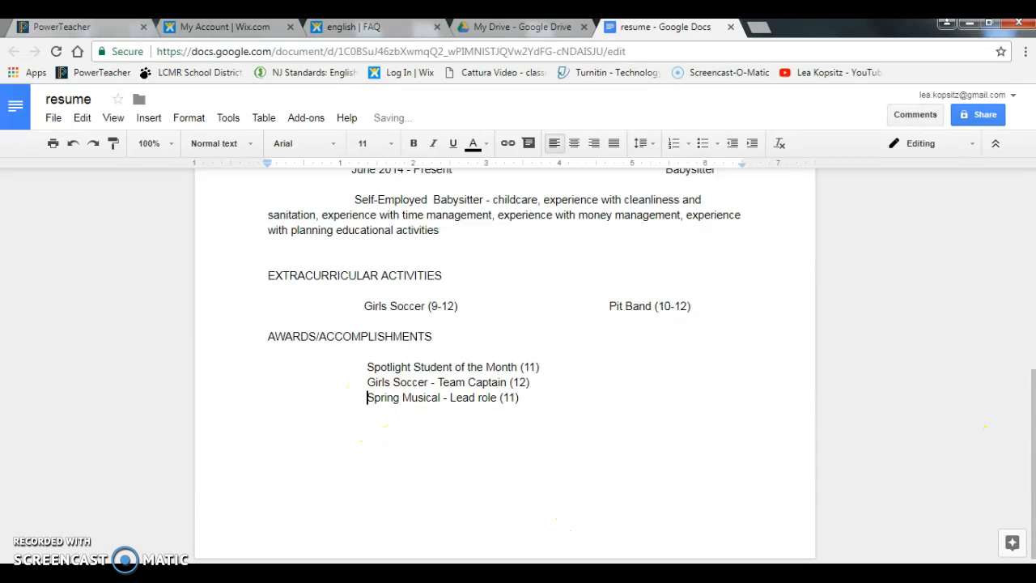
# Step: Scroll to the top and make the word OBJECTIVE bold with the toolbar Bold button
pyautogui.moveTo(1020, 440); pyautogui.dragTo(1017, 224)
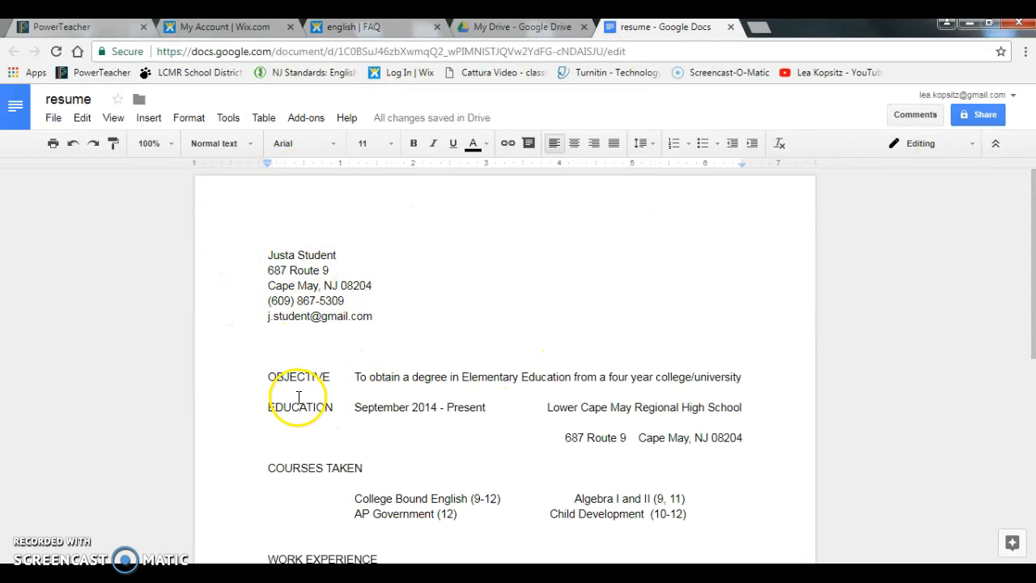
pyautogui.moveTo(254, 386)
pyautogui.mouseDown()
pyautogui.moveTo(324, 379)
pyautogui.moveTo(296, 362)
pyautogui.moveTo(267, 376)
pyautogui.mouseUp()
pyautogui.click(324, 378)
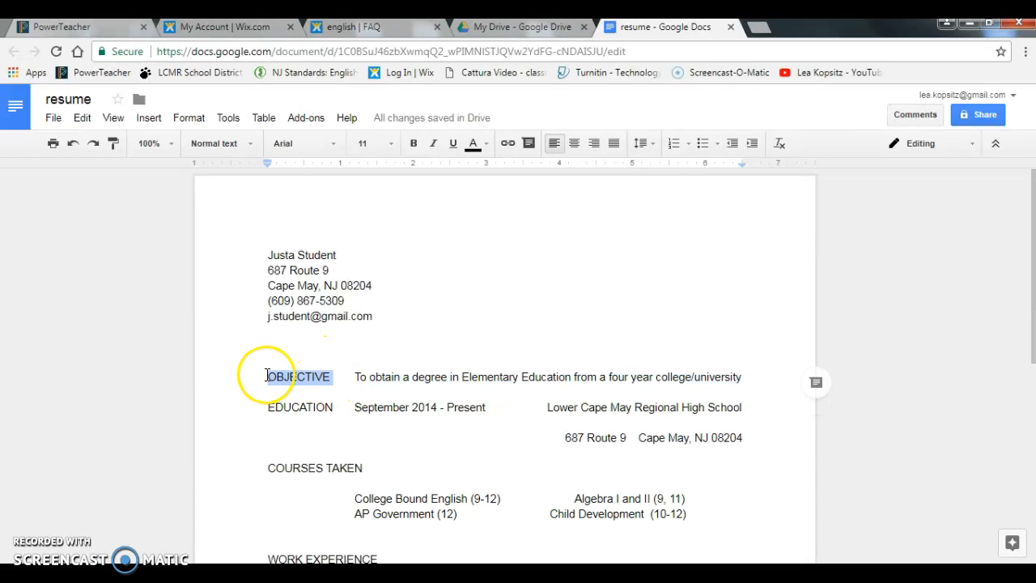
pyautogui.click(413, 144)
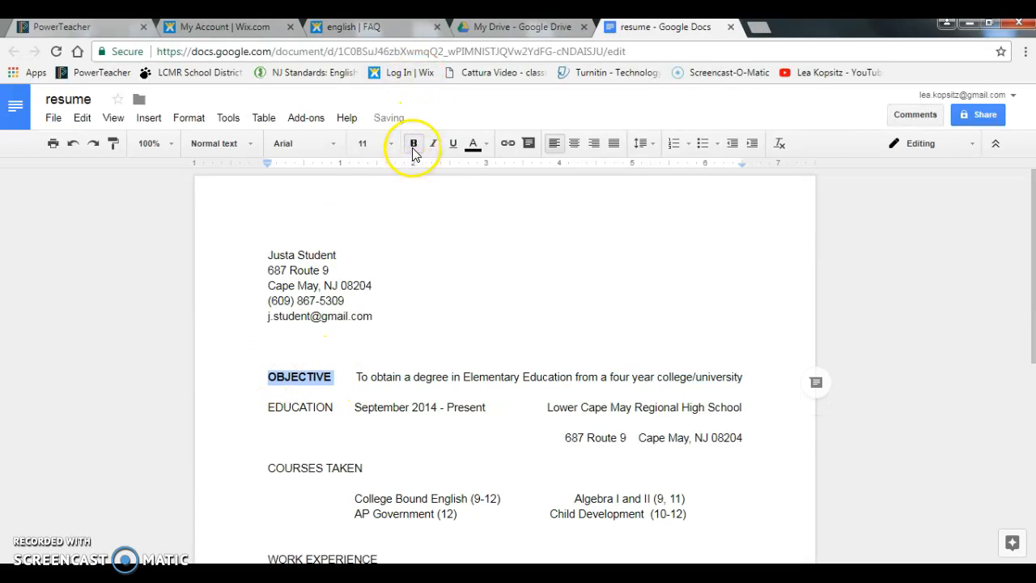
pyautogui.click(330, 409)
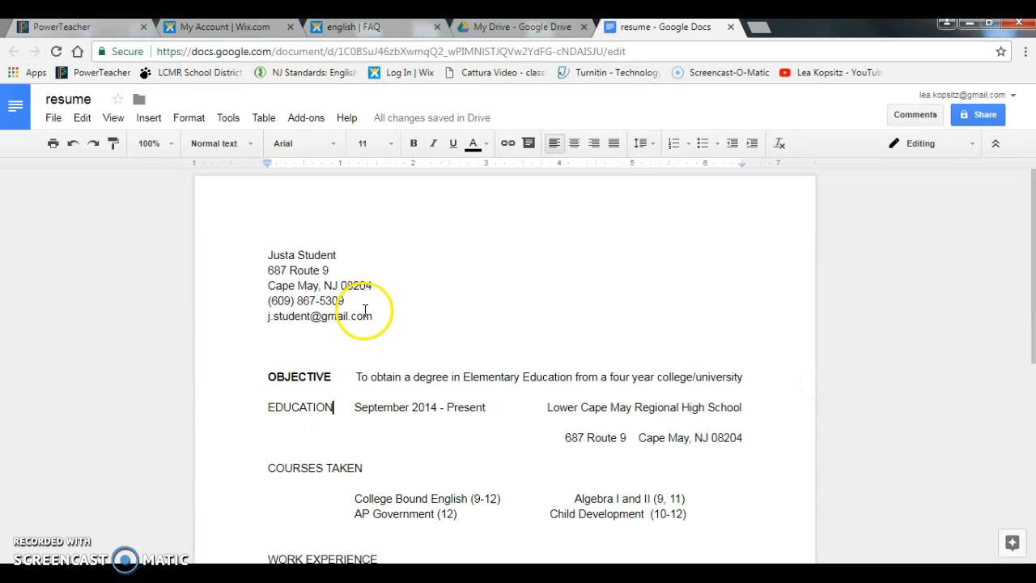